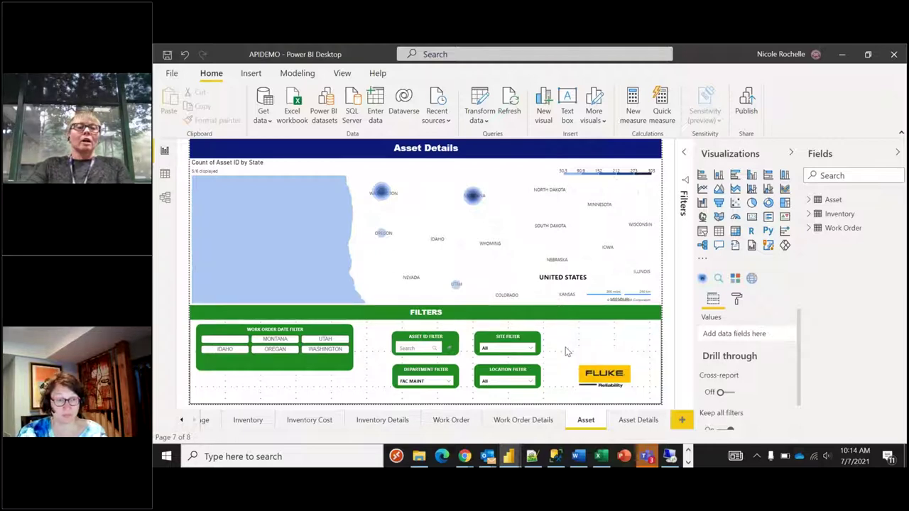
- Compare the asset map for the PLASTICS and FAC MAINT departments using the department filter
left_click(448, 381)
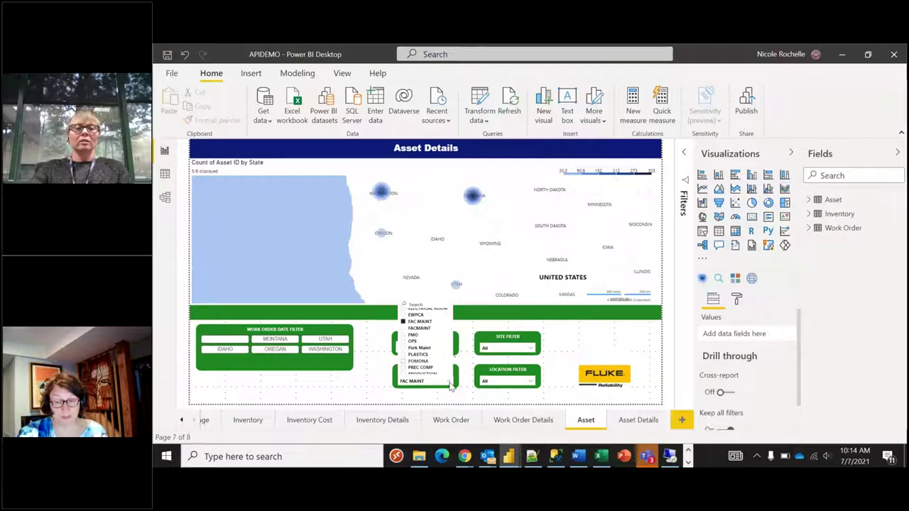
left_click(403, 354)
left_click(450, 383)
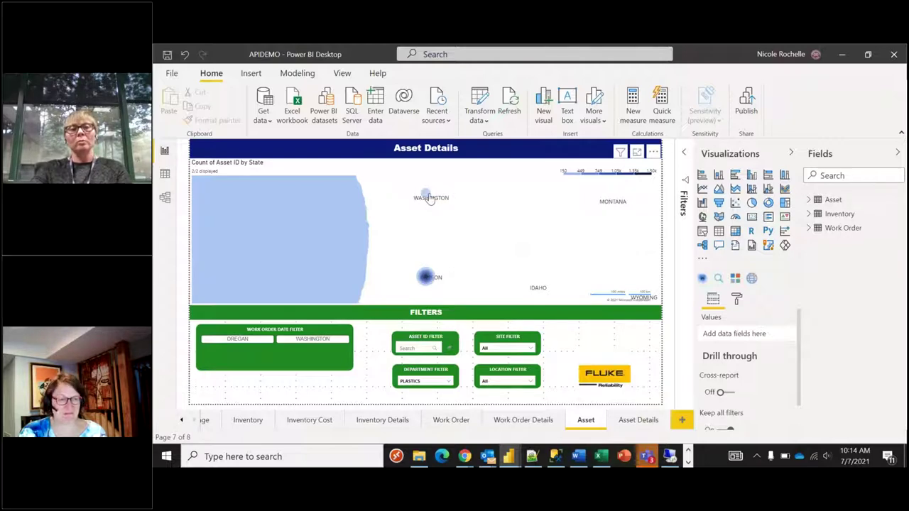
left_click(450, 382)
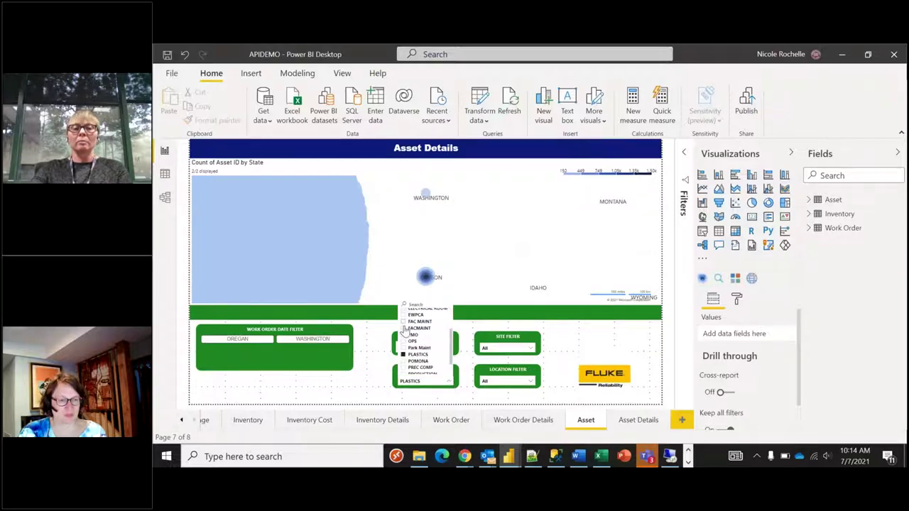
left_click(403, 321)
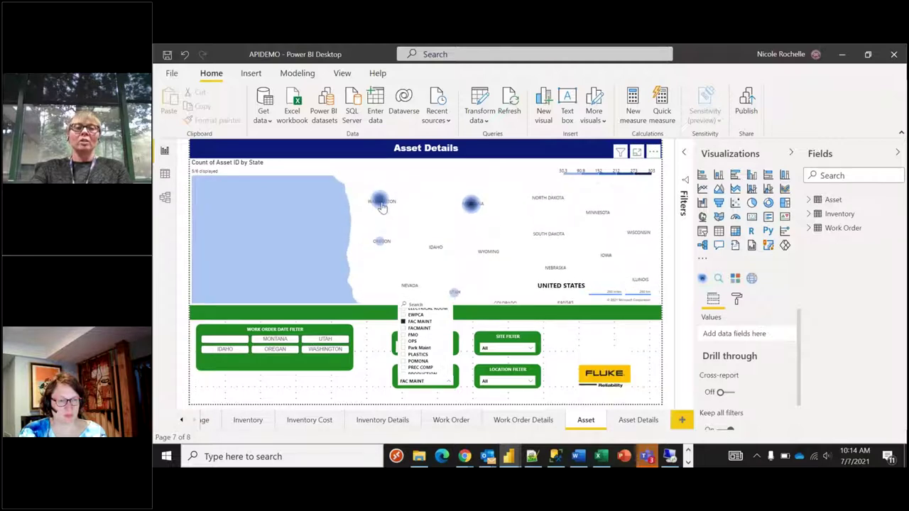
left_click(426, 215)
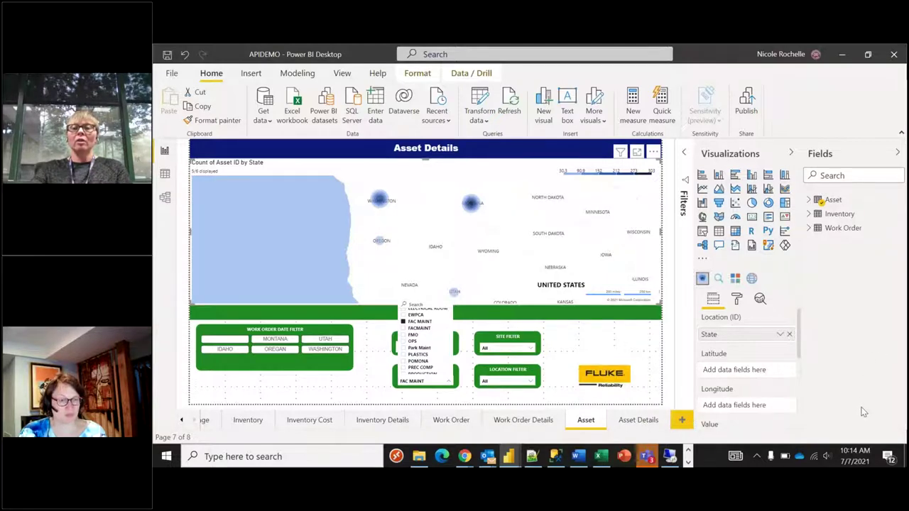
- Go to the Asset Details page and check the asset table's options for exporting its data
left_click(638, 421)
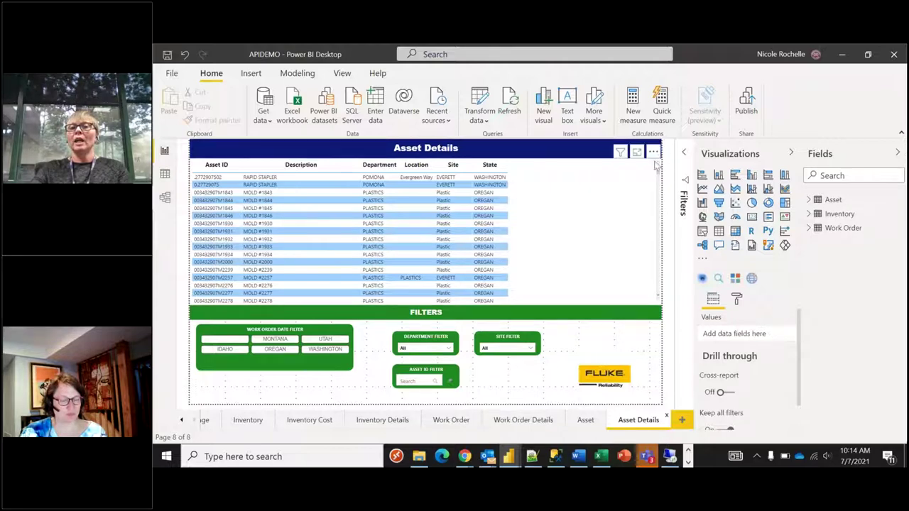
left_click(653, 151)
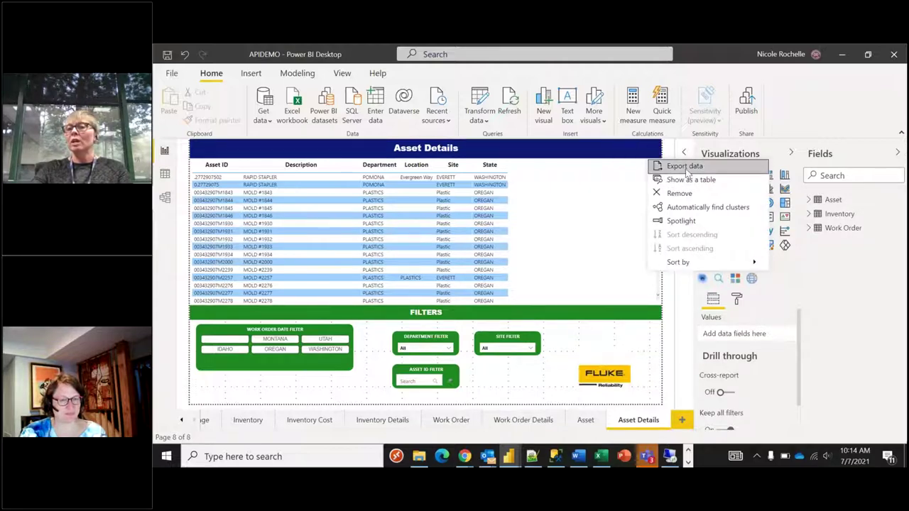
left_click(577, 339)
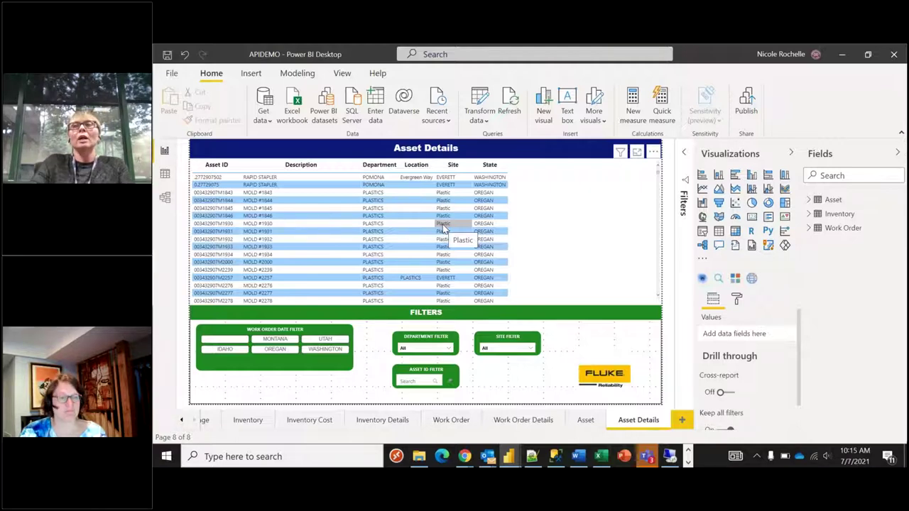
- Review the Inventory, Inventory Cost and Inventory Details report pages
left_click(182, 423)
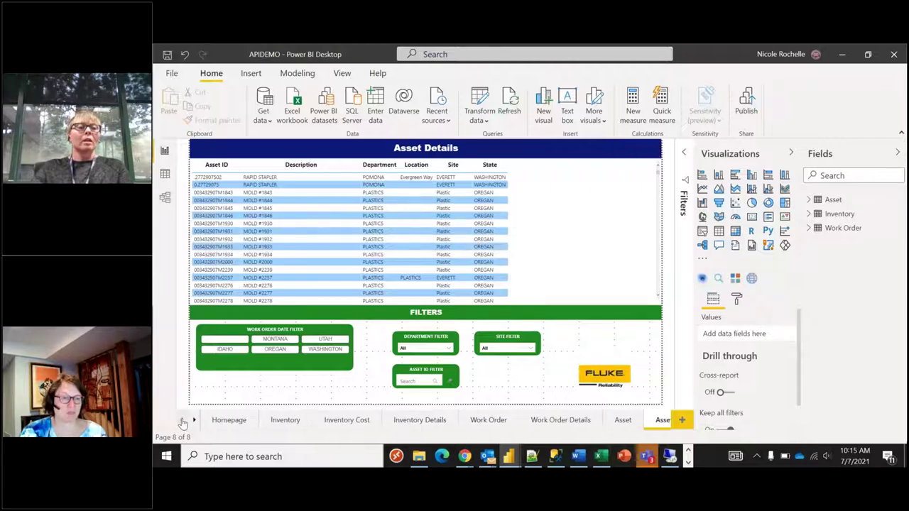
left_click(285, 421)
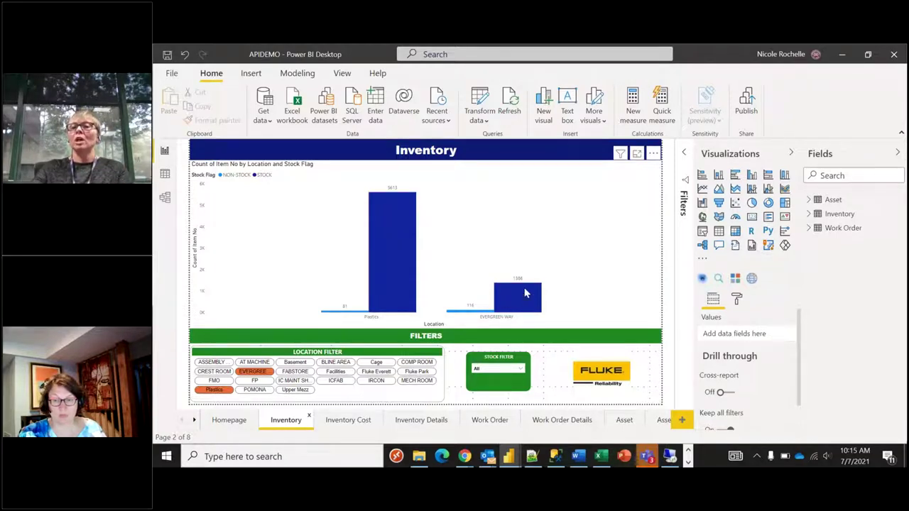
left_click(350, 420)
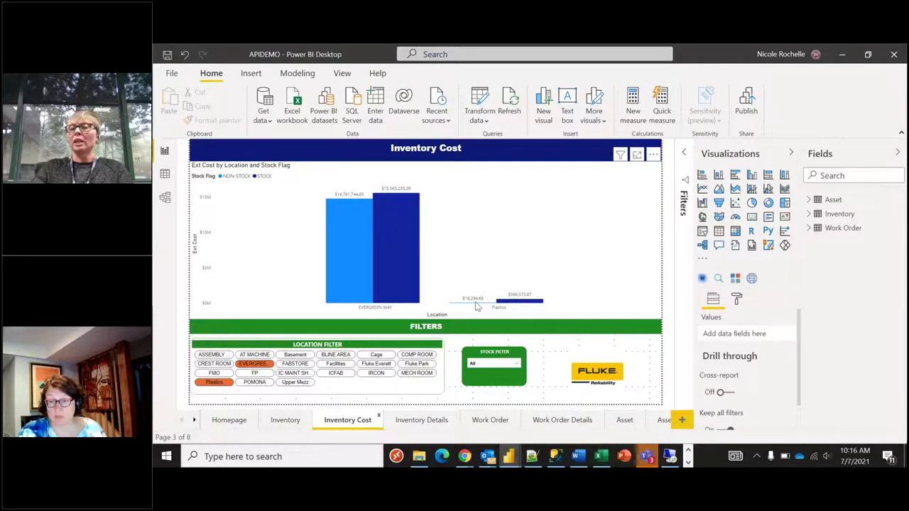
left_click(427, 421)
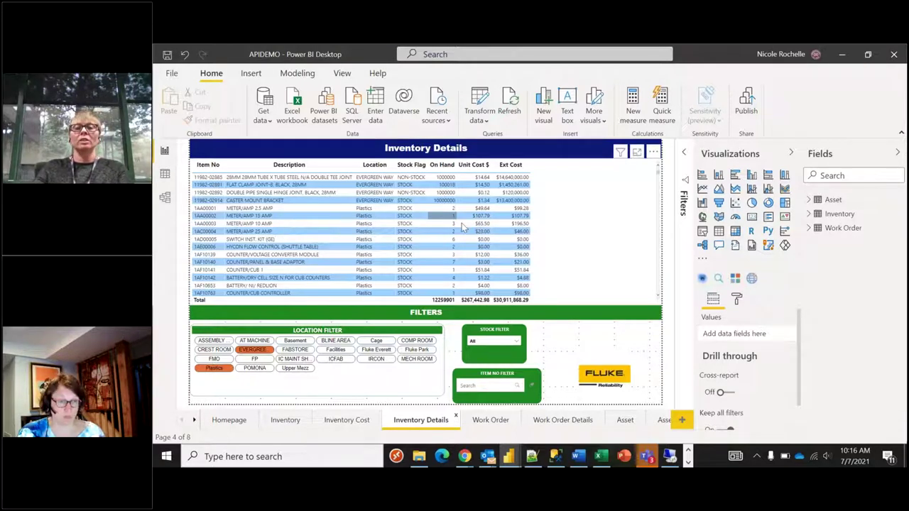
- Examine the Work Order charts by work order type, including PM and Project (New Work), and view the Work Order Details page
left_click(497, 421)
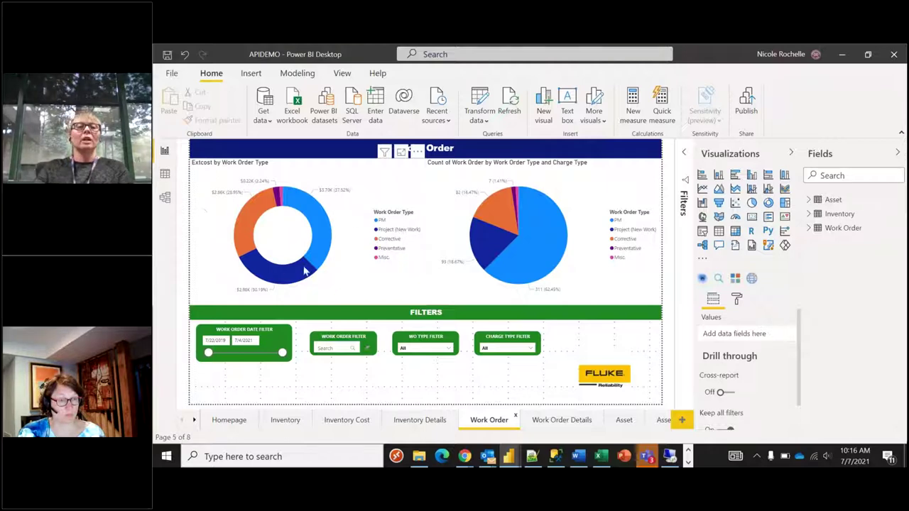
mouse_move(560, 245)
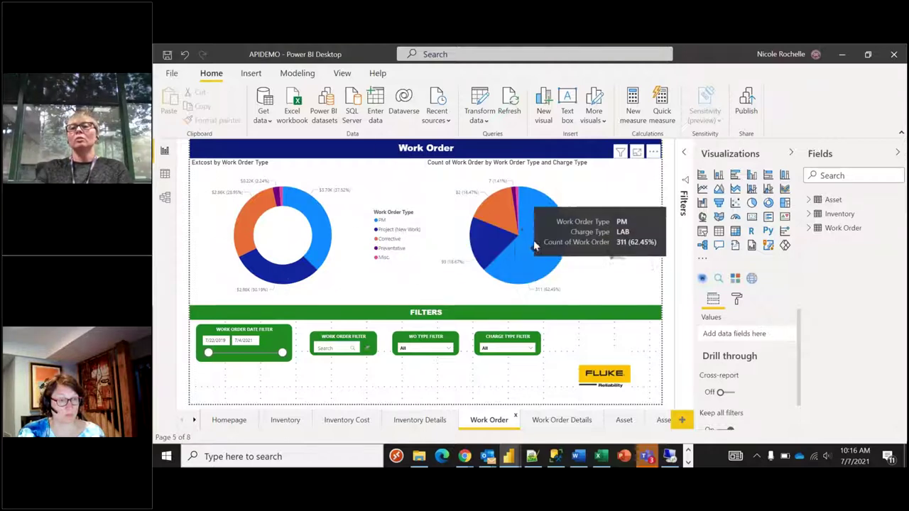
mouse_move(516, 220)
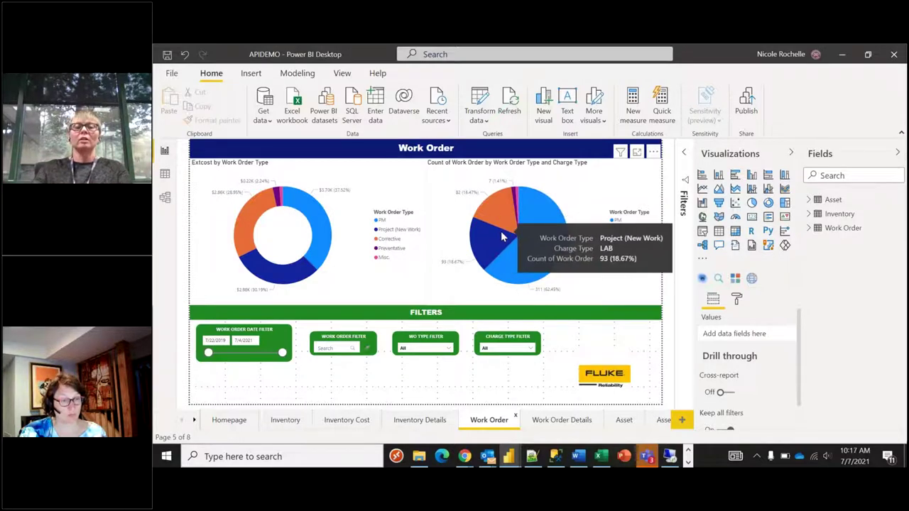
left_click(561, 420)
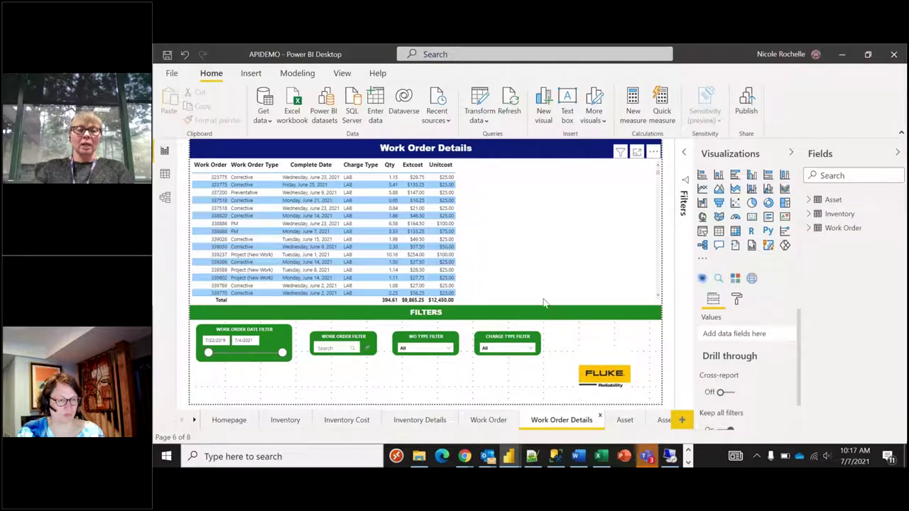
- Switch to the blank untitled report and open the inventory Excel workbook from Downloads as its data source
mouse_move(509, 457)
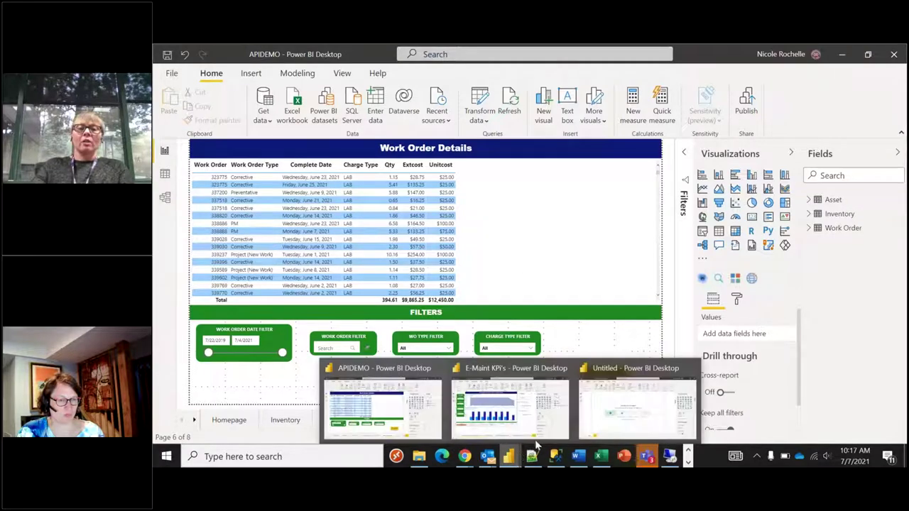
left_click(635, 377)
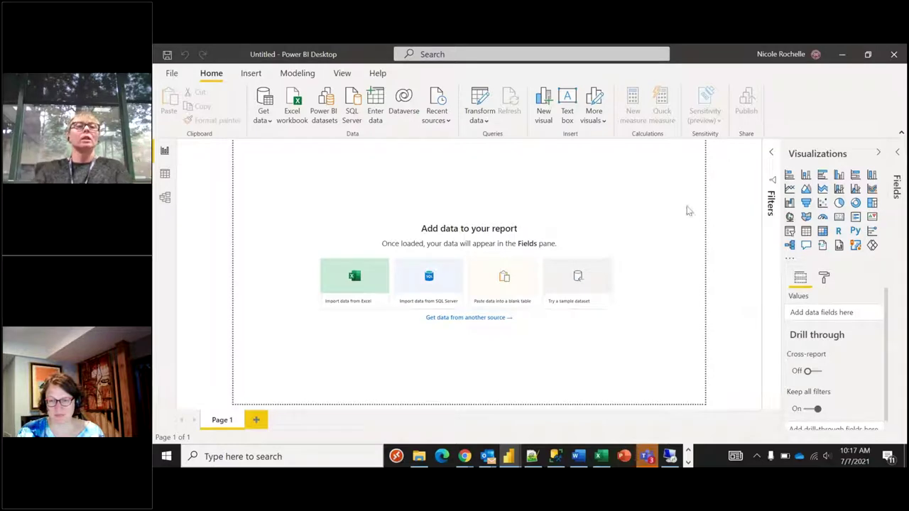
left_click(290, 119)
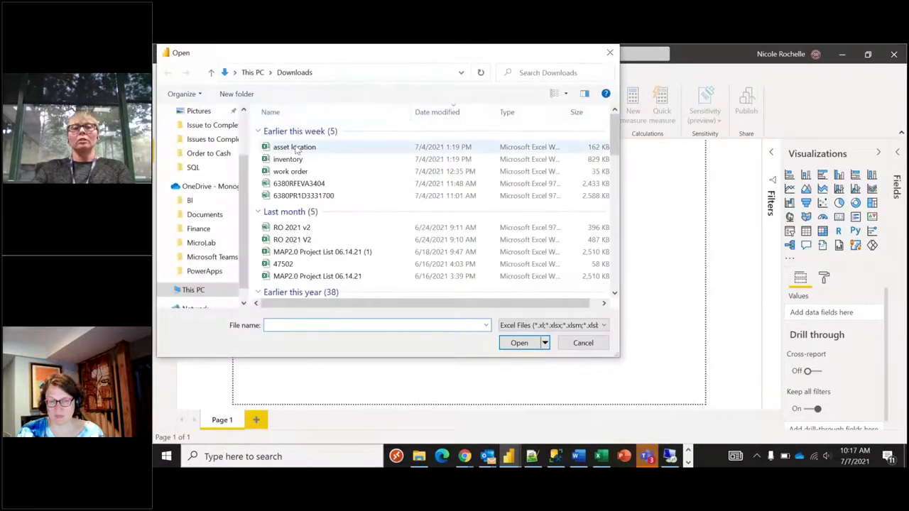
left_click(299, 159)
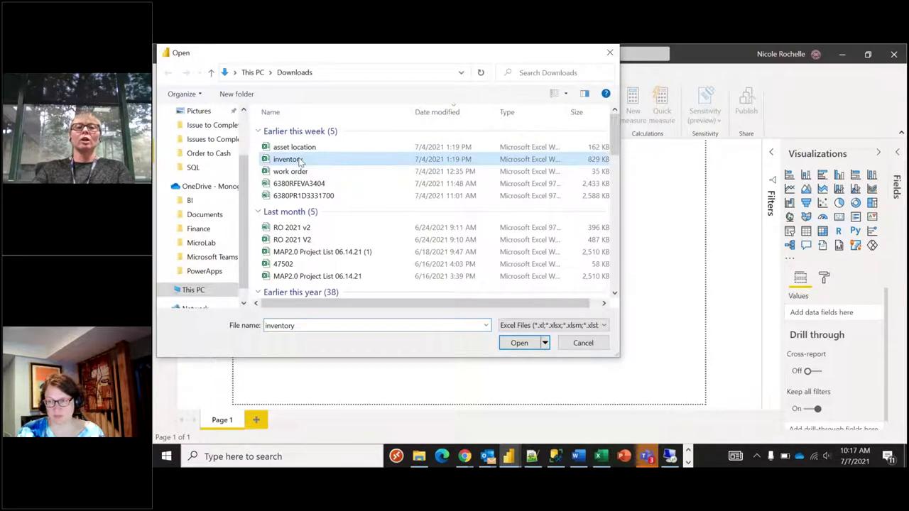
left_click(519, 344)
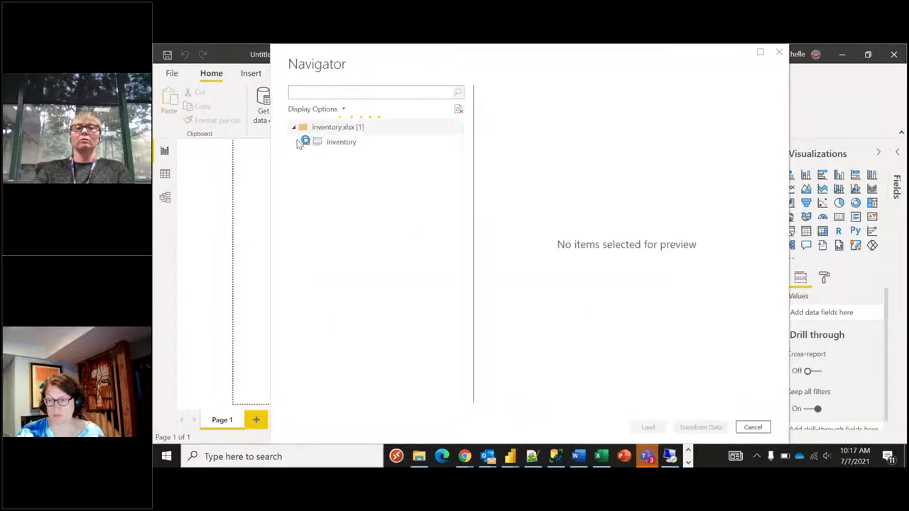
- Load the inventory sheet into the report, apply the pending query changes and expand the table's field list
left_click(306, 142)
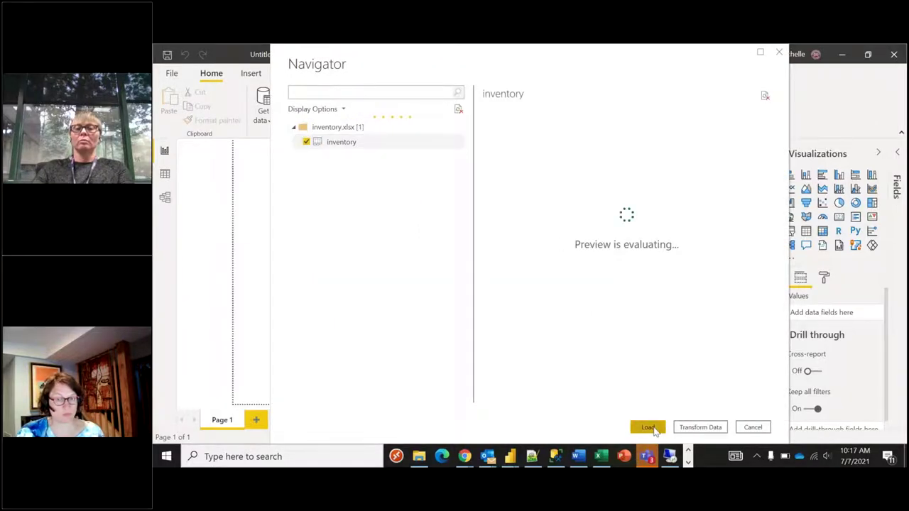
left_click(648, 427)
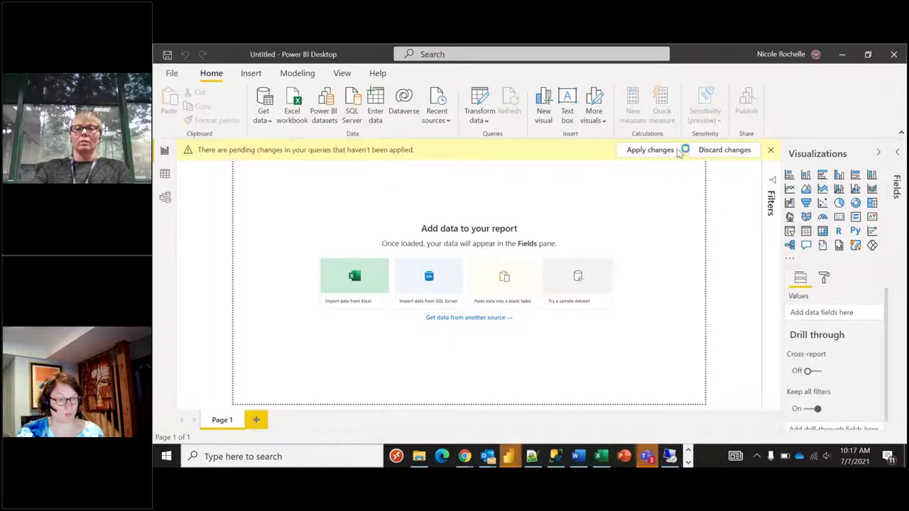
left_click(678, 150)
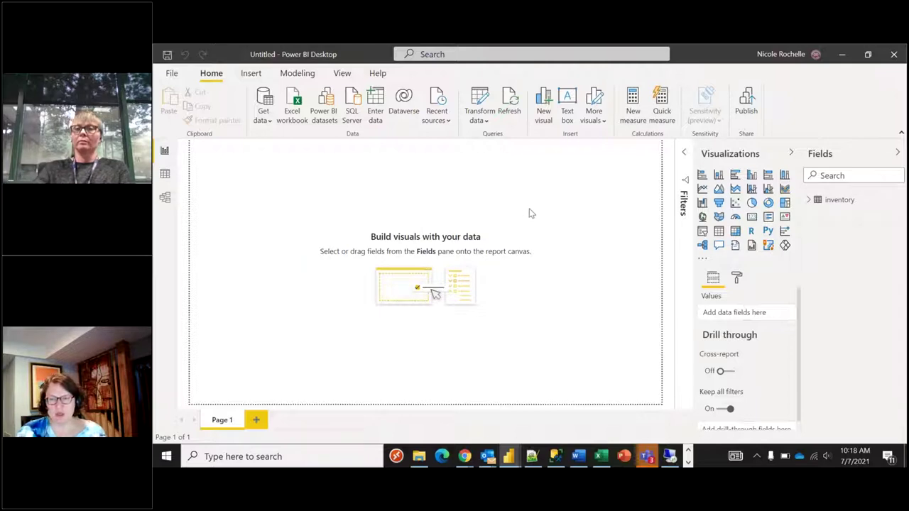
left_click(809, 200)
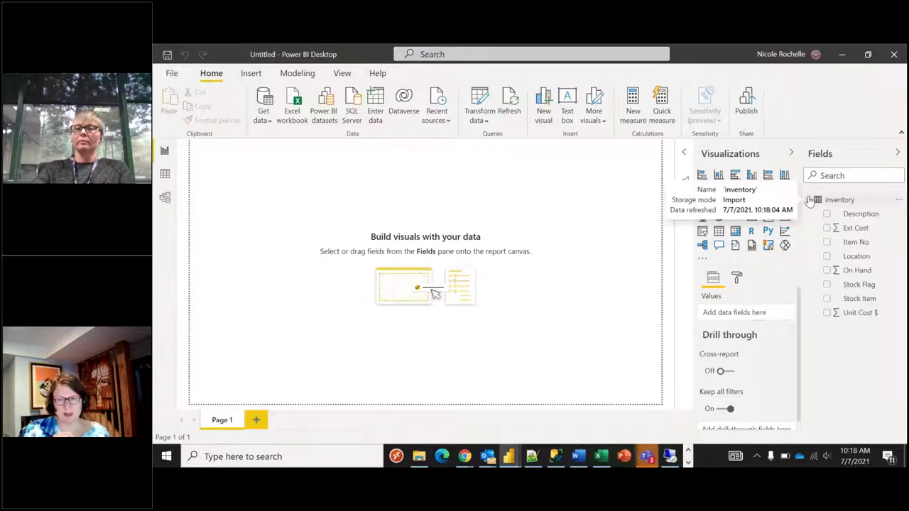
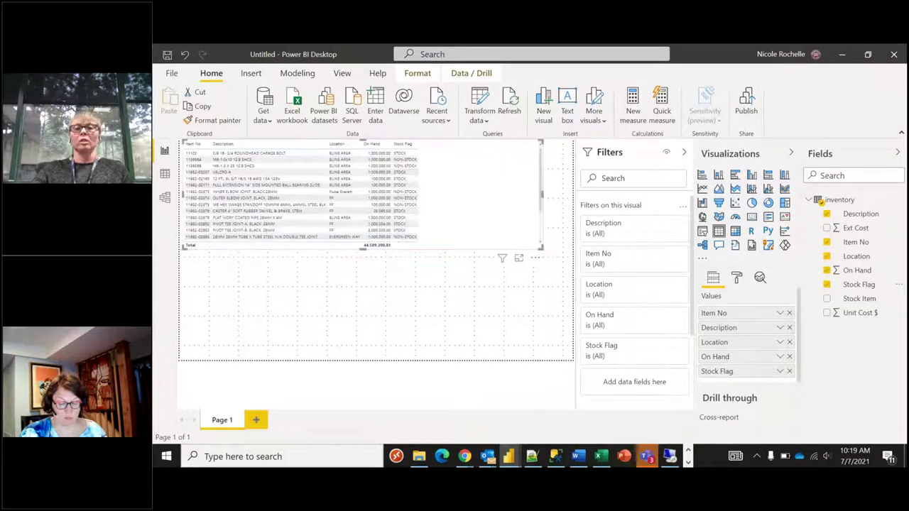
- Add an Item No slicer below the inventory table and narrow it to about a quarter of the page width
left_click(244, 342)
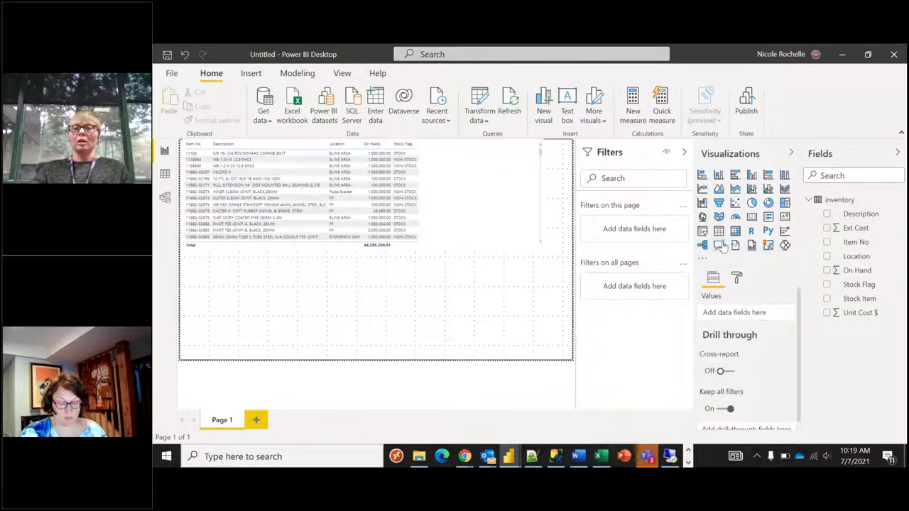
left_click(702, 231)
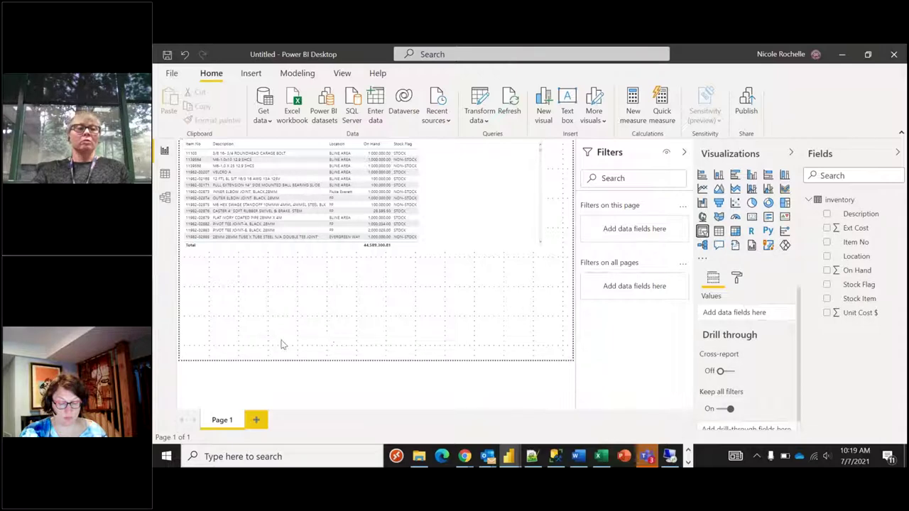
left_click(826, 242)
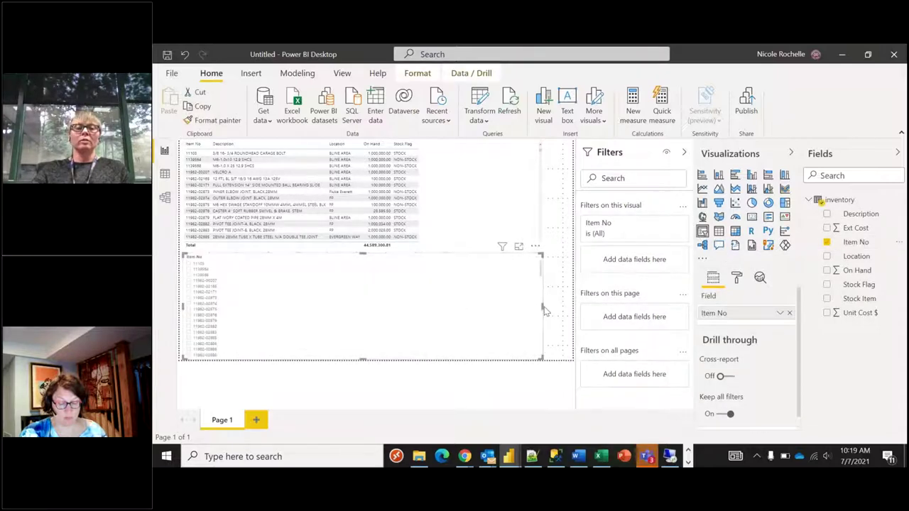
left_click_drag(545, 311, 280, 310)
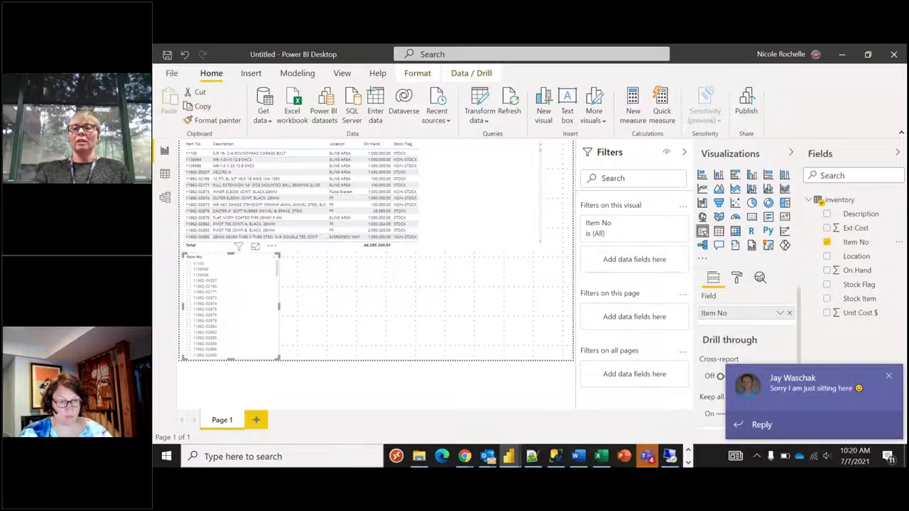
- Search AppSource for "search" visuals and add the Text Filter custom visual to the report
left_click(703, 260)
key("Escape")
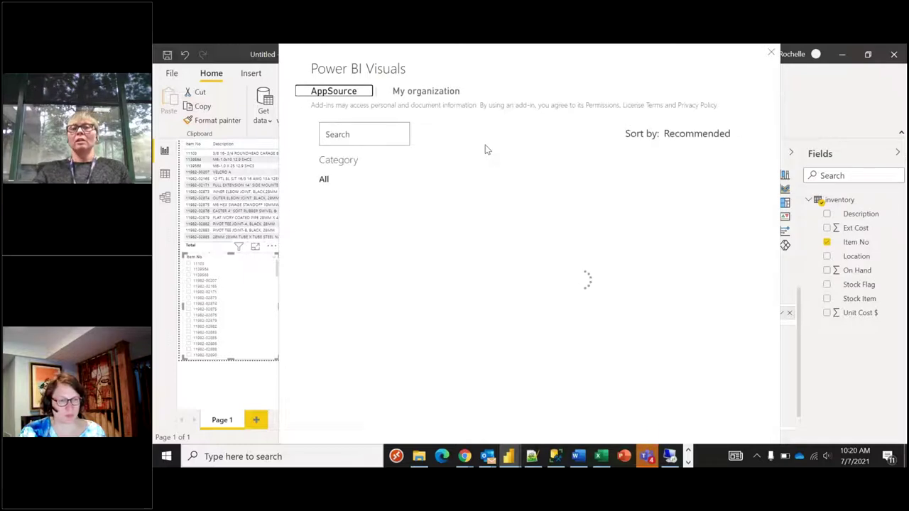
left_click(355, 139)
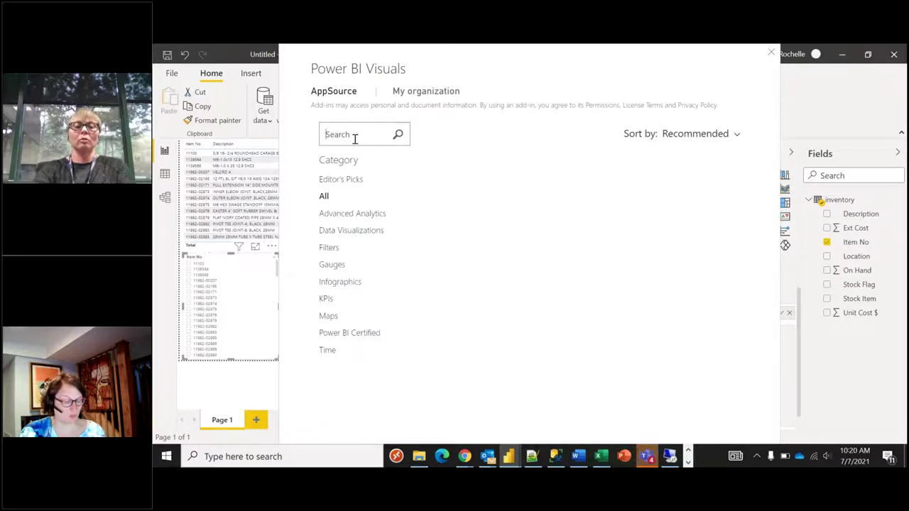
type("search")
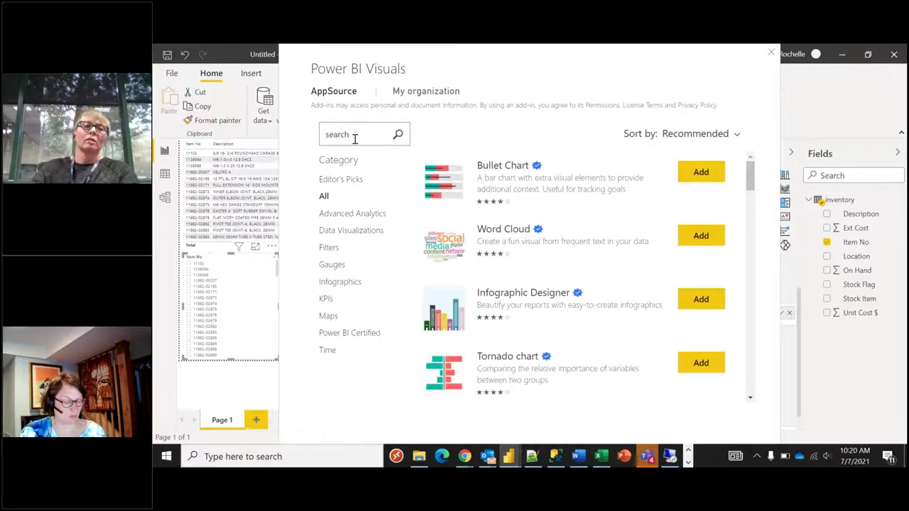
left_click(396, 134)
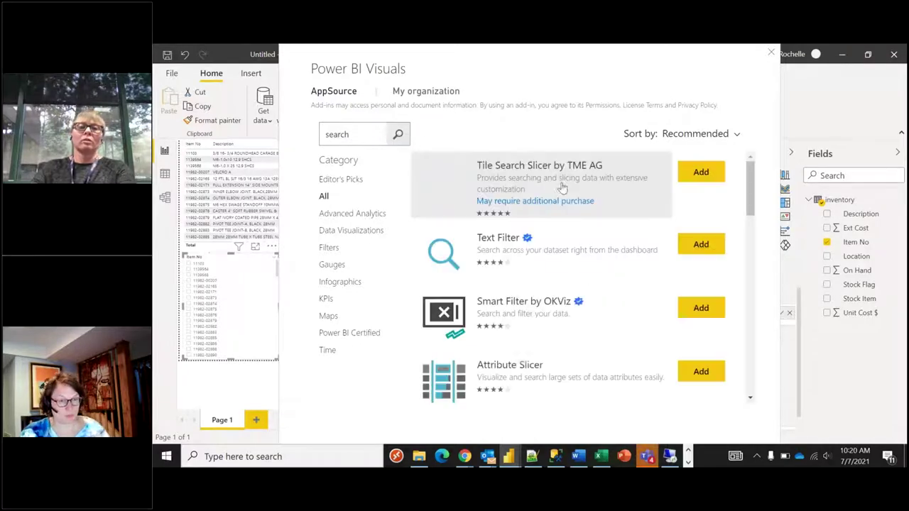
left_click(698, 246)
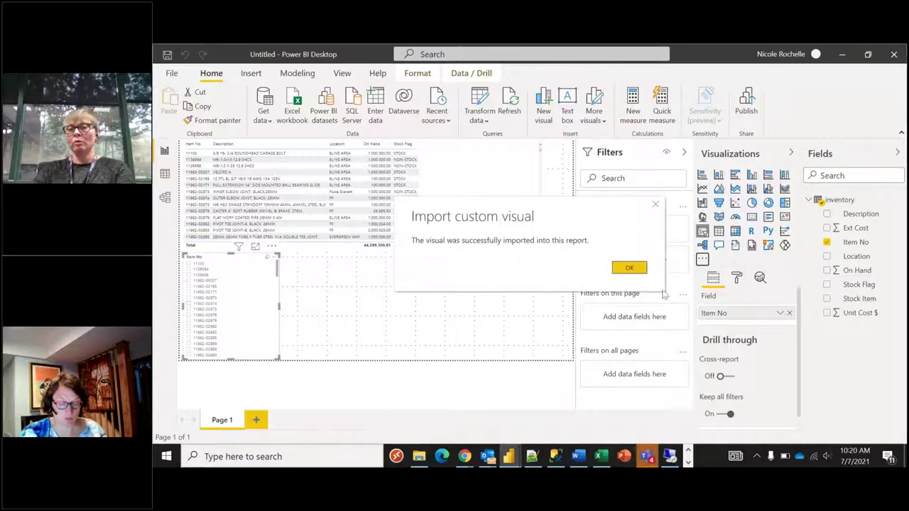
- Convert the Item No slicer to the Text Filter visual and test it with item 11103, clearing the search at the end
left_click(629, 268)
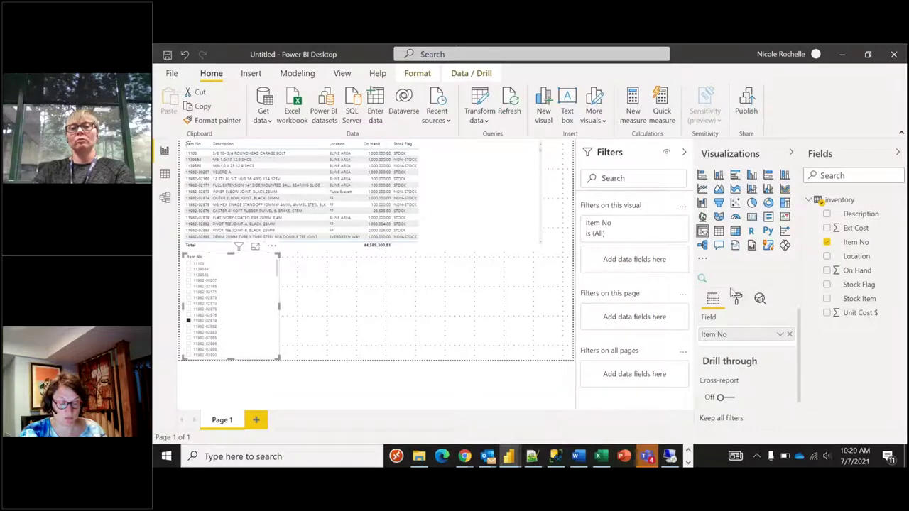
left_click(702, 279)
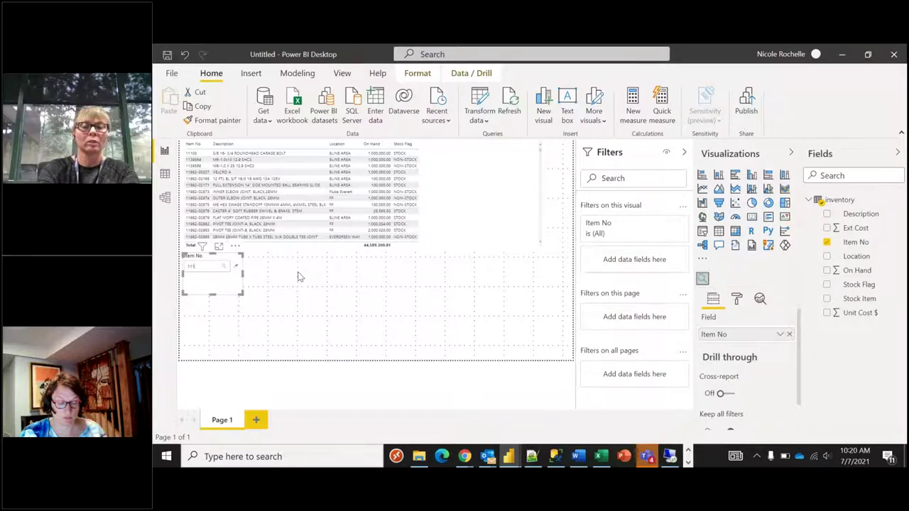
left_click(224, 271)
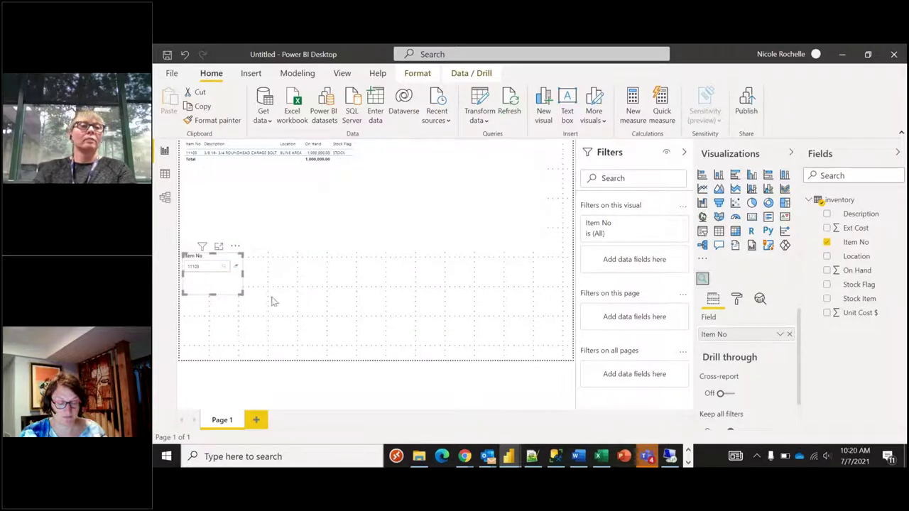
left_click(236, 268)
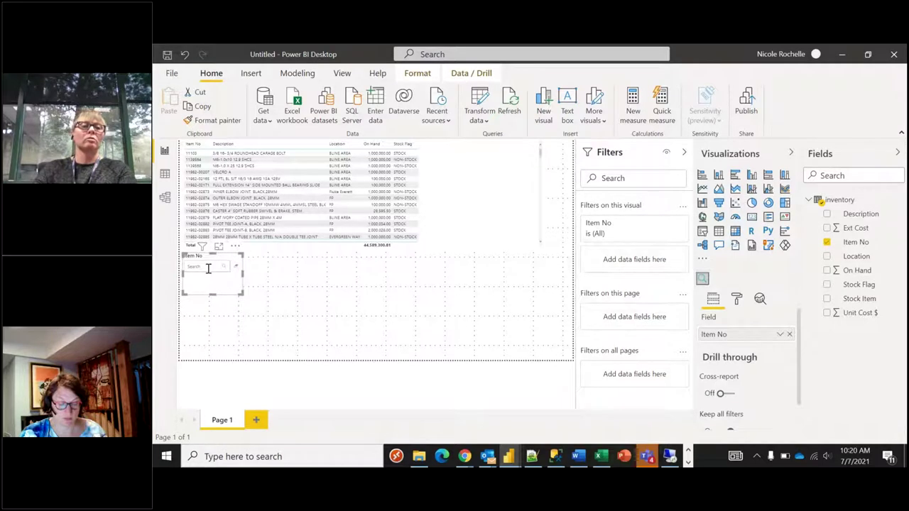
left_click(308, 319)
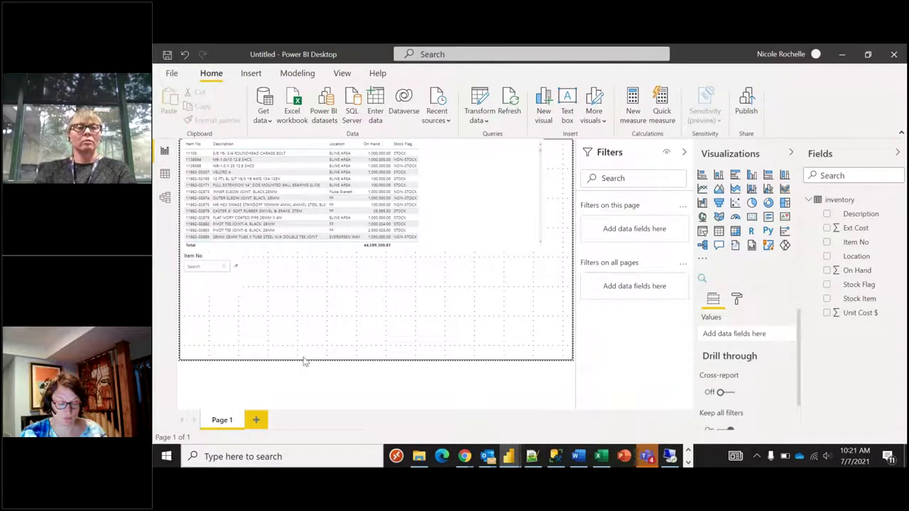
- Add a second report page and open the work order Excel workbook from Downloads as a data source
left_click(257, 419)
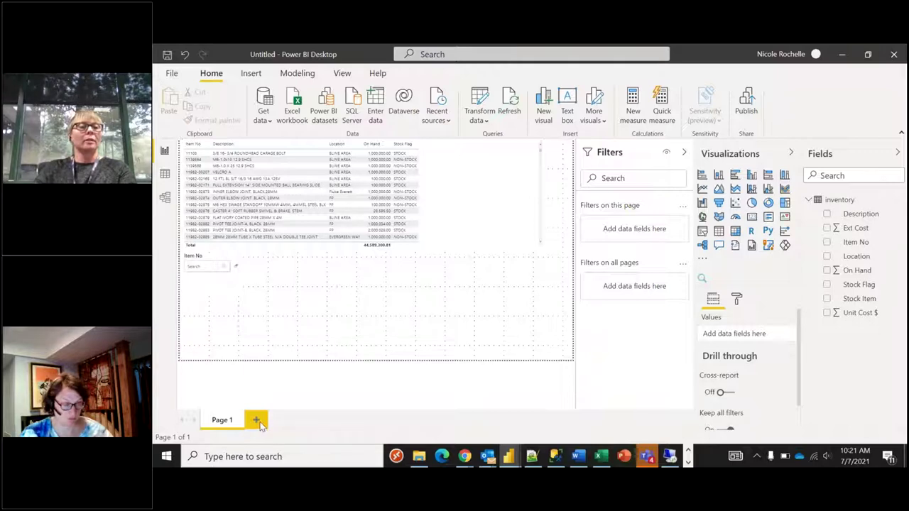
left_click(262, 117)
left_click(292, 159)
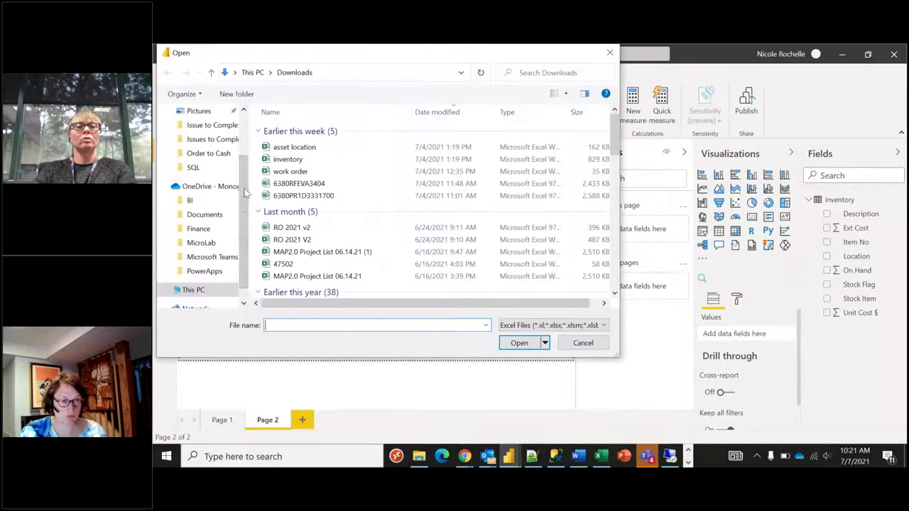
left_click(291, 172)
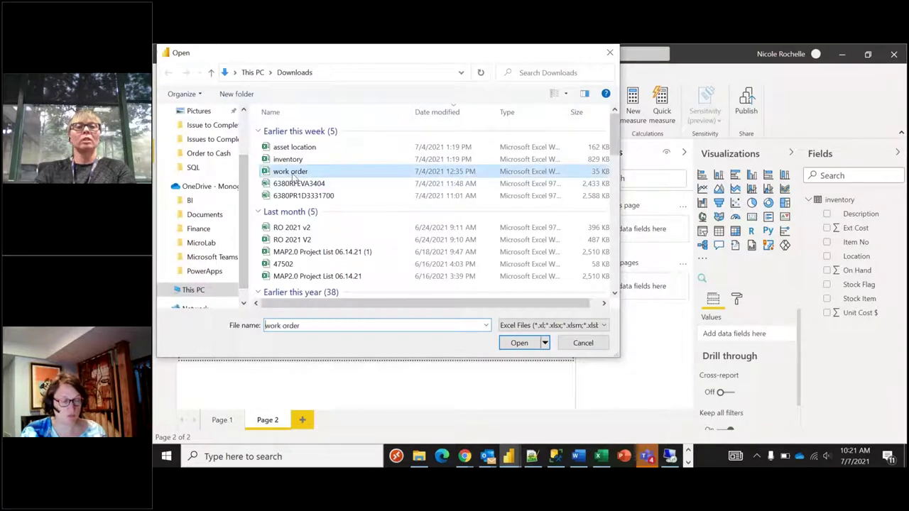
left_click(517, 343)
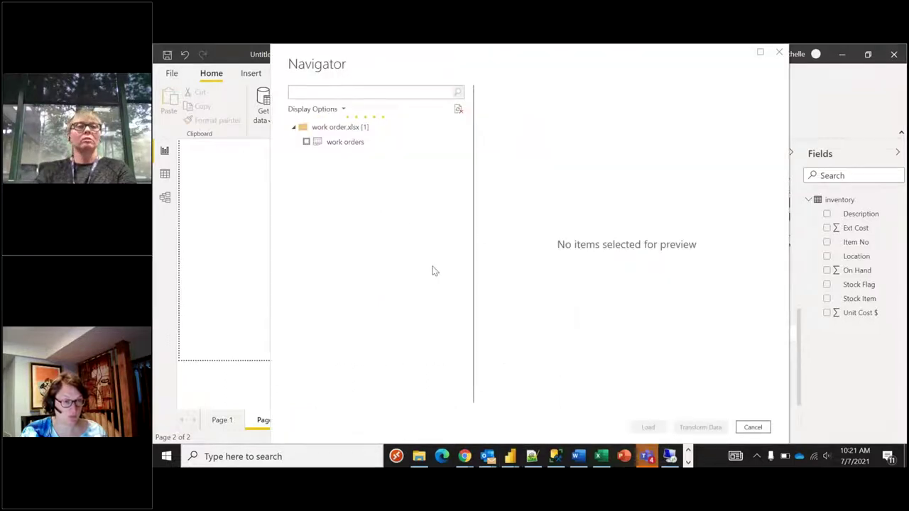
- Load the work orders sheet into the report, expand its field list and collapse the inventory table's fields
left_click(306, 142)
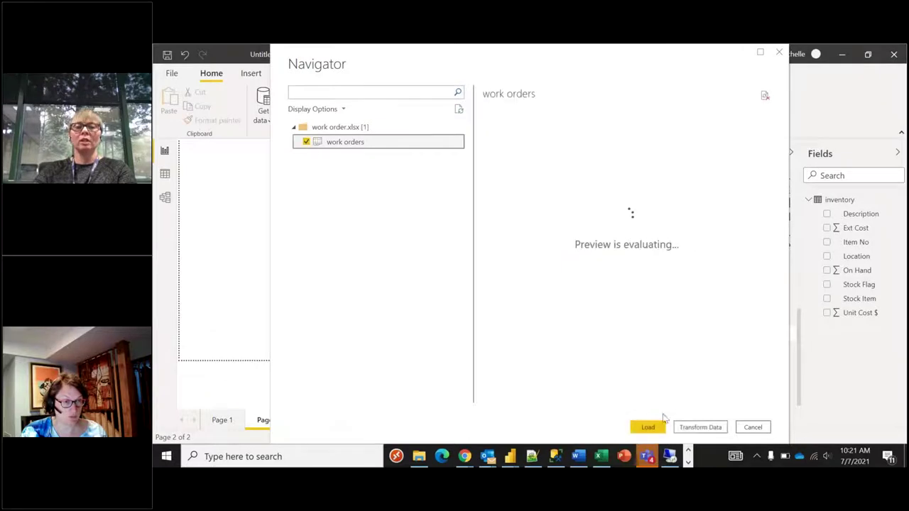
left_click(646, 427)
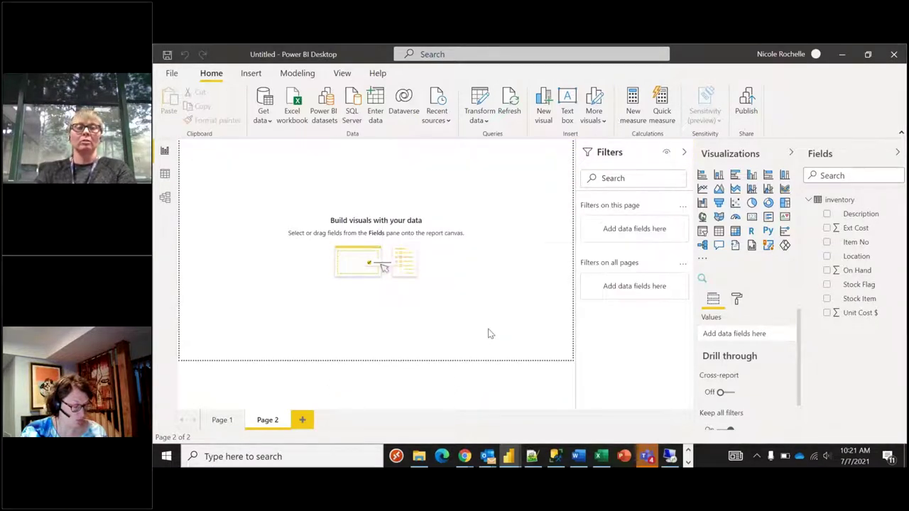
left_click(824, 199)
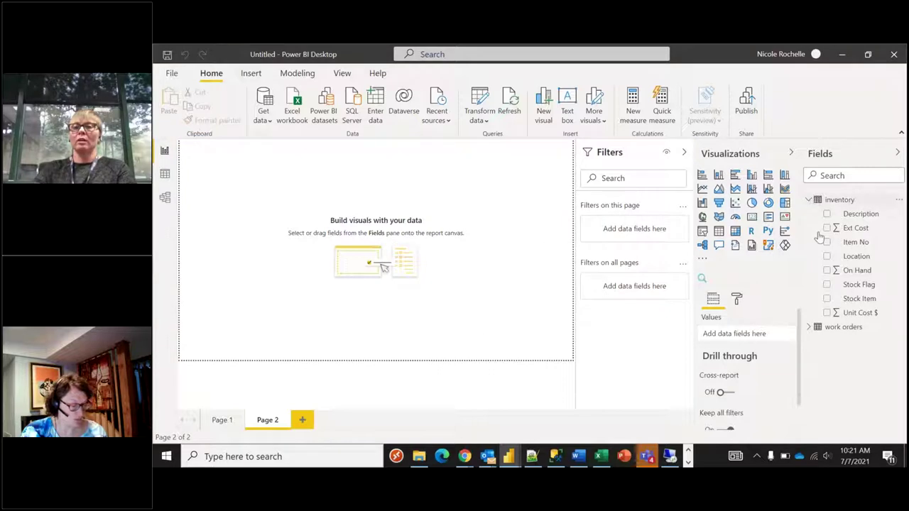
left_click(809, 327)
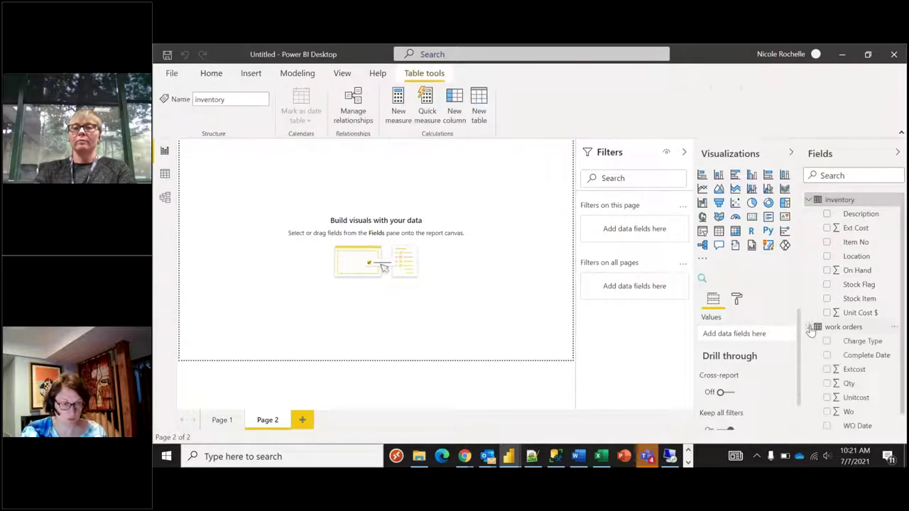
left_click(808, 199)
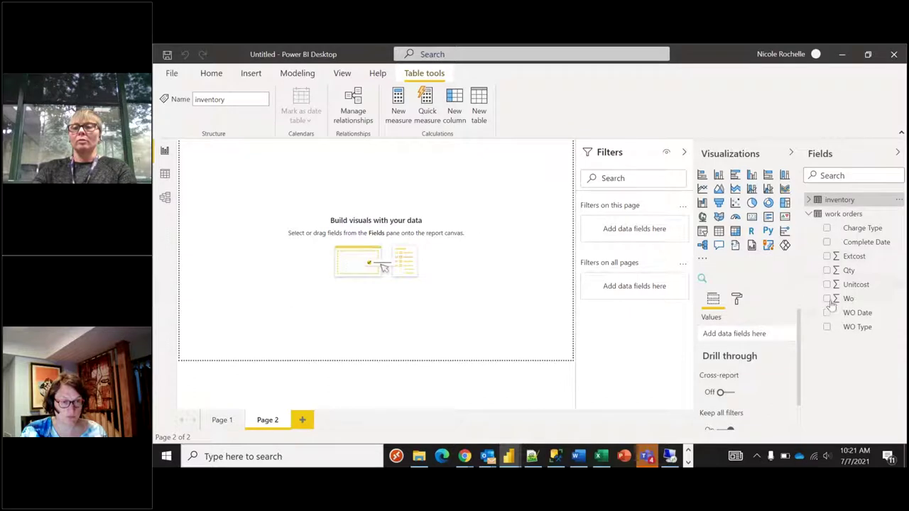
- Create a pie chart of Wo by Charge Type on the second page and enlarge it to about half the page width
left_click(756, 204)
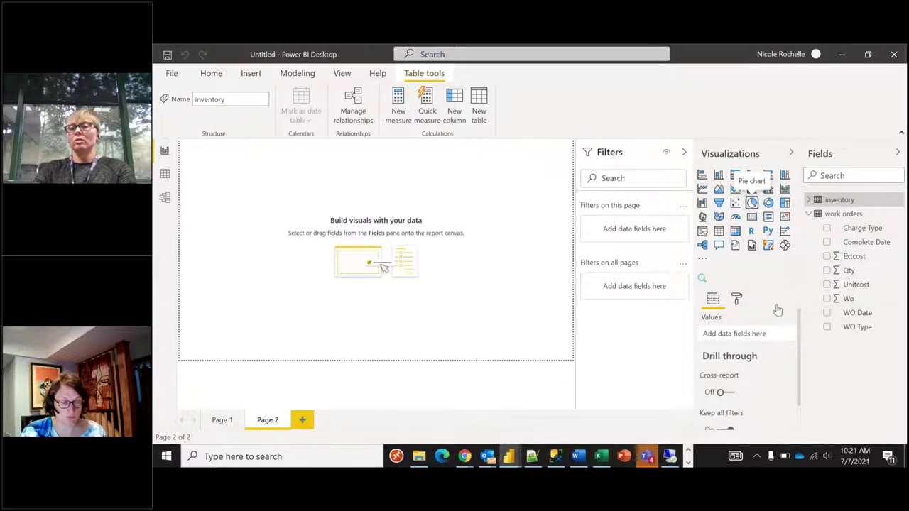
left_click(826, 299)
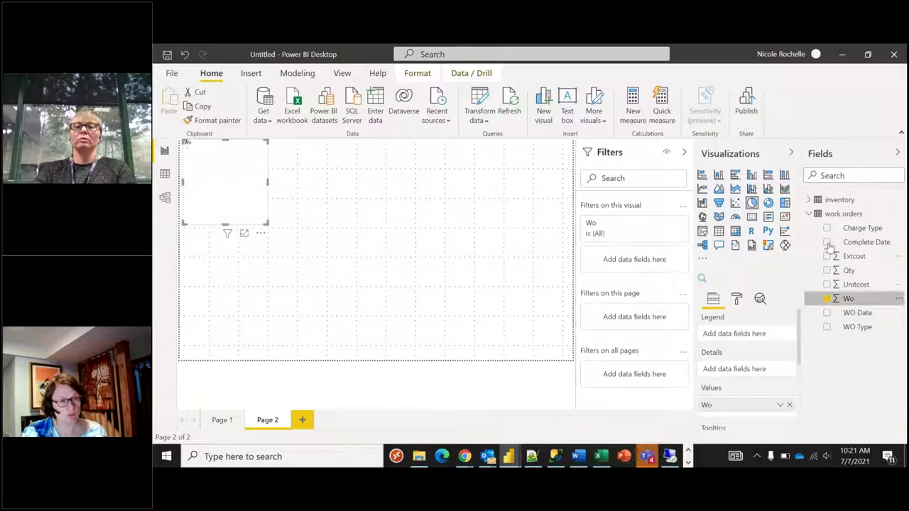
left_click(826, 229)
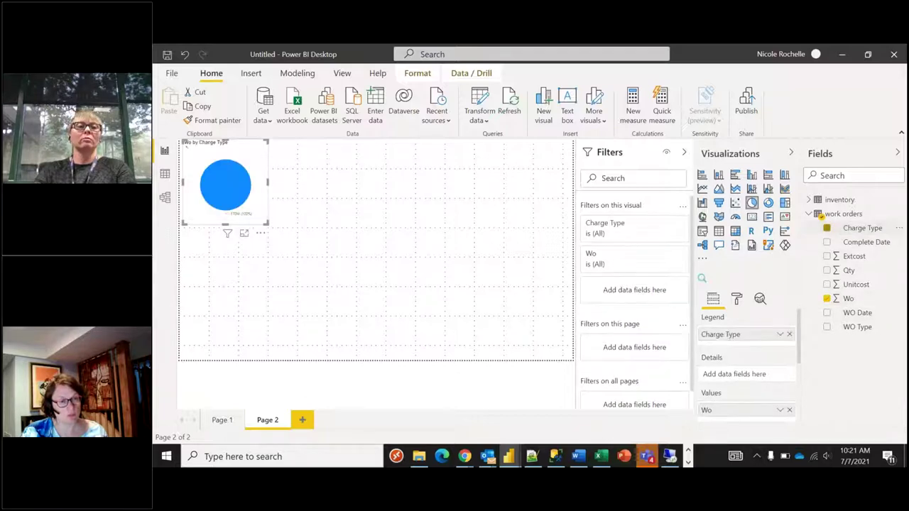
left_click_drag(264, 223, 395, 286)
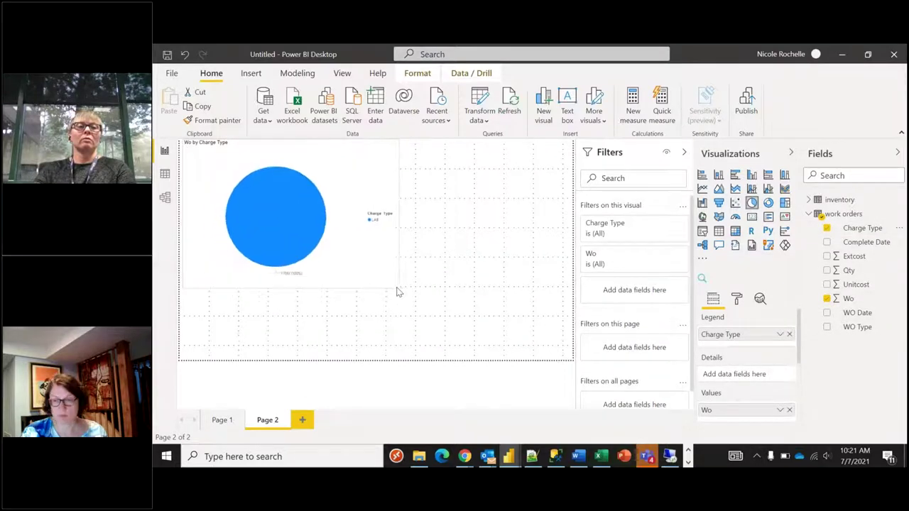
- Change the pie chart to a donut chart, add Extcost to its values and replace Charge Type with WO Type
left_click(768, 203)
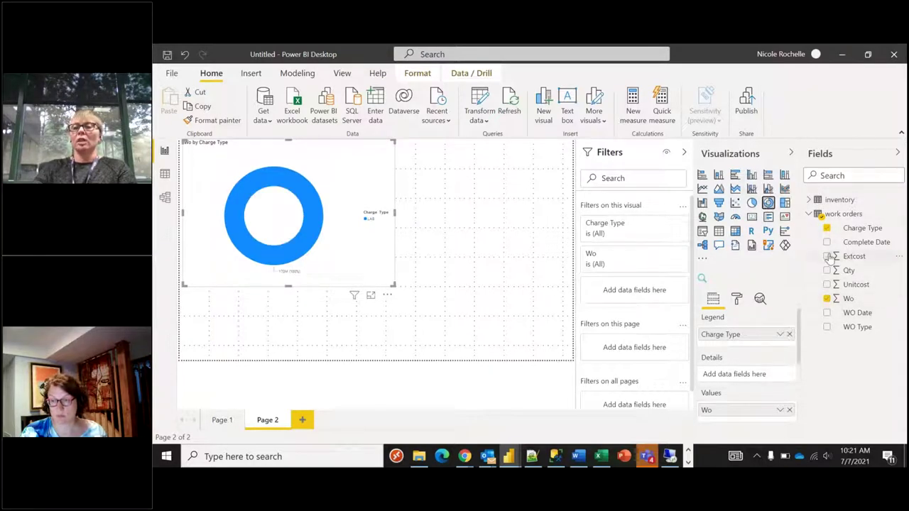
left_click(828, 256)
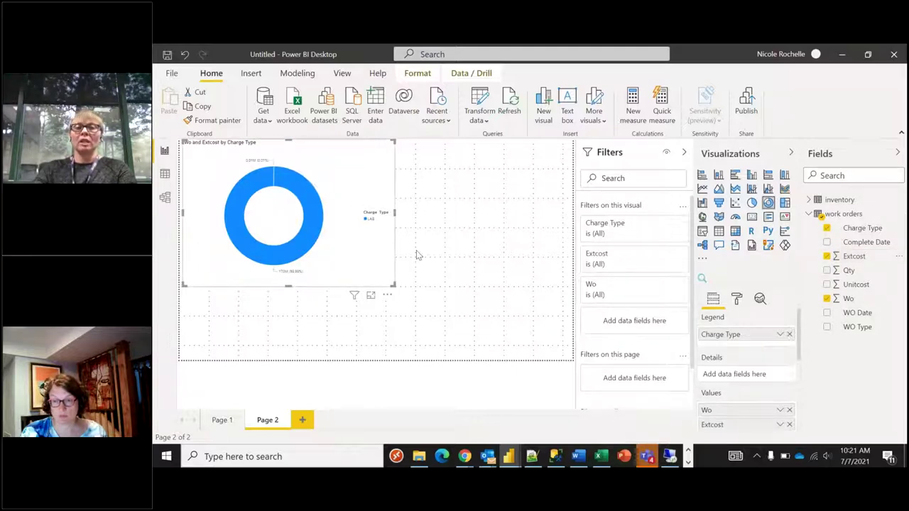
left_click(827, 228)
left_click(826, 326)
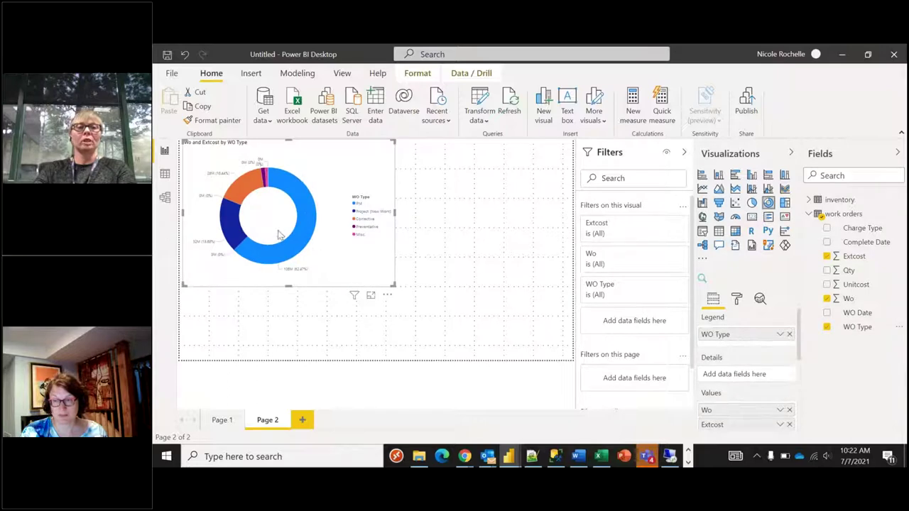
- Change the work order chart to a 100% stacked column chart and deselect it
left_click(752, 202)
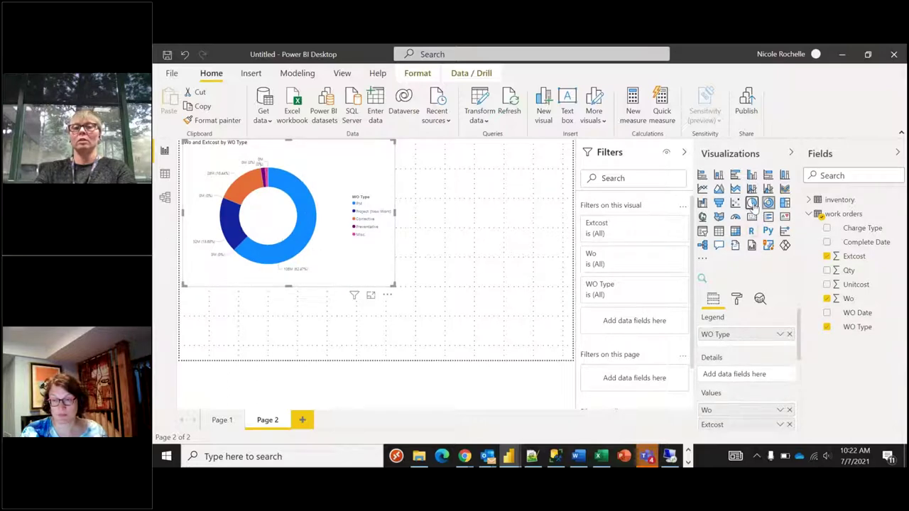
left_click(785, 175)
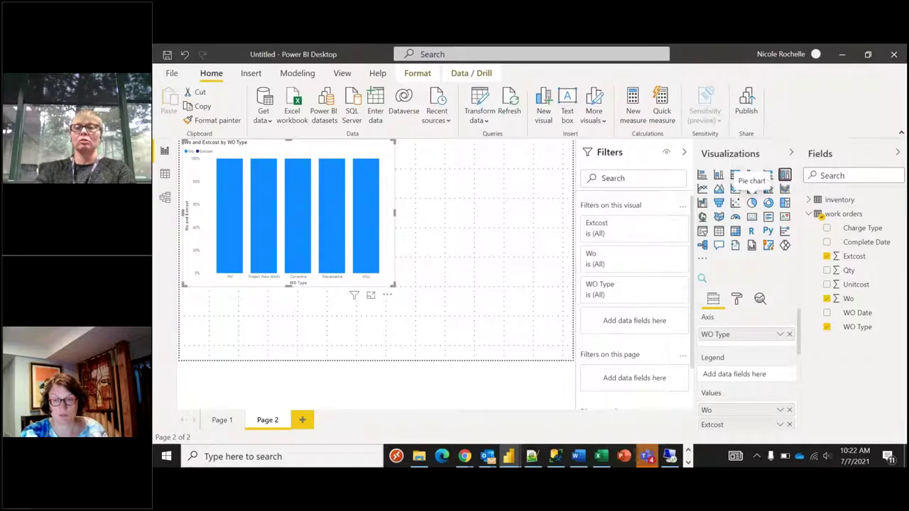
left_click(476, 307)
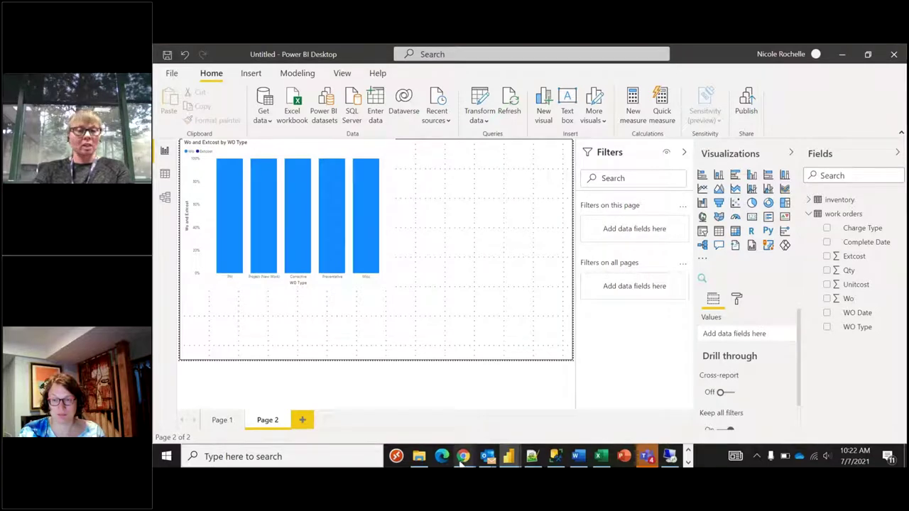
- Switch to Azure Data Factory in Chrome and review the eMaint_Service connection and the WORK table request in the TEST Individual Call pipeline
mouse_move(464, 458)
left_click(582, 387)
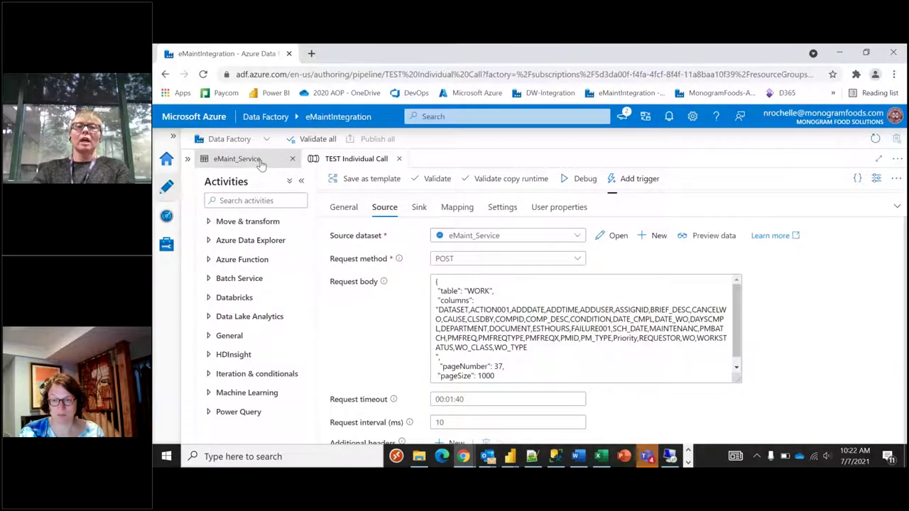
left_click(261, 160)
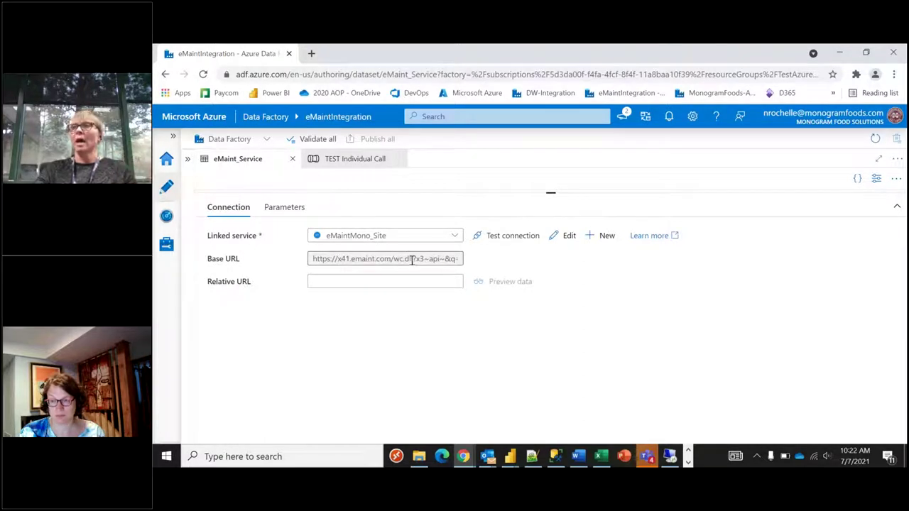
left_click(371, 159)
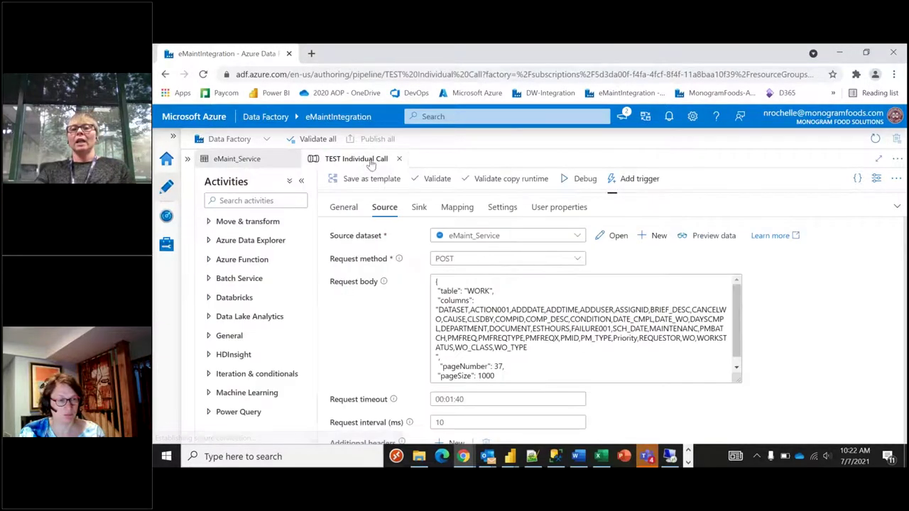
double_click(480, 291)
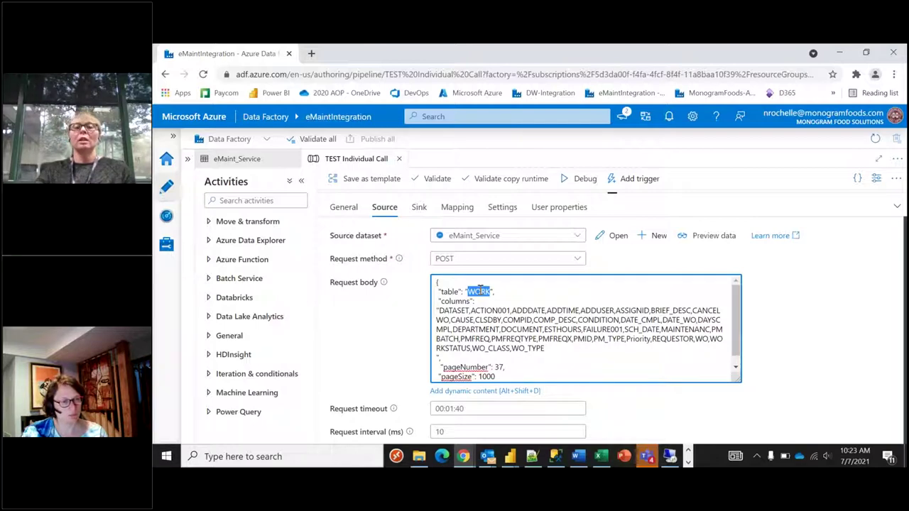
- Open the pipeline run monitoring and review the triggered eMaint runs down to the main sequence
left_click(169, 216)
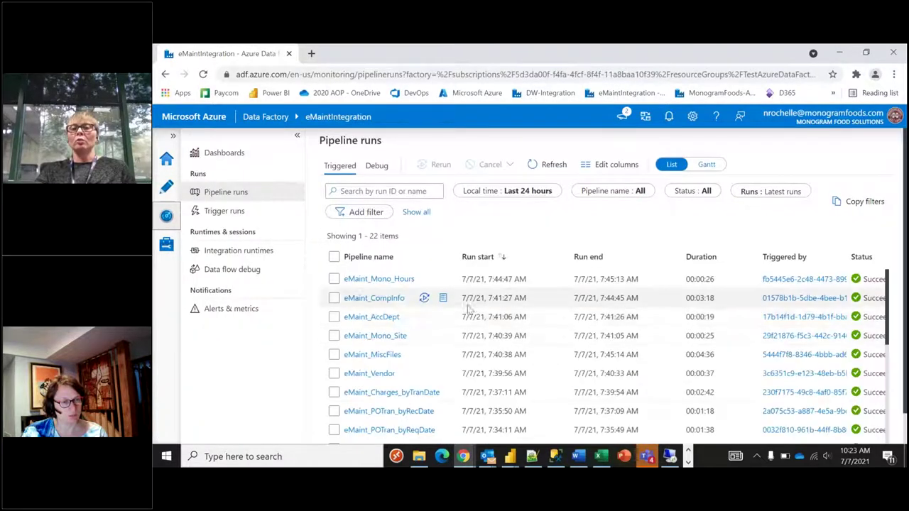
scroll(422, 316, "down", 2)
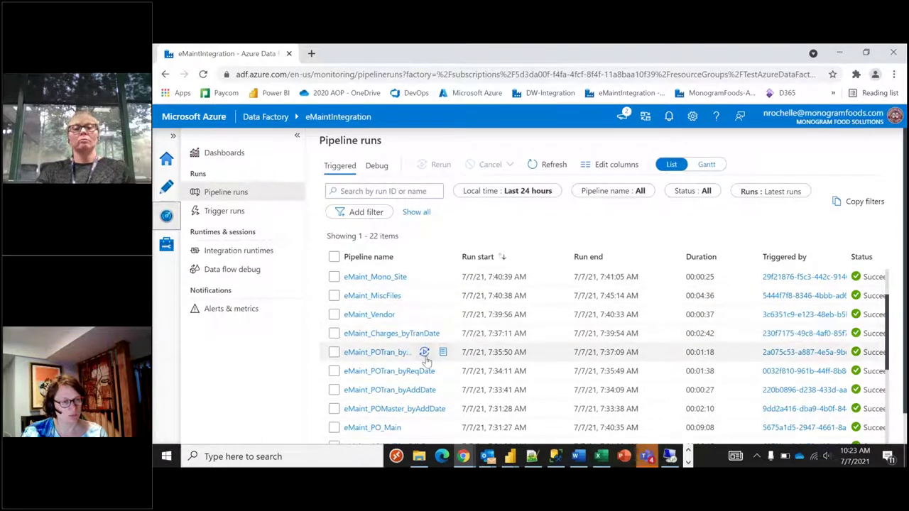
scroll(427, 366, "down", 5)
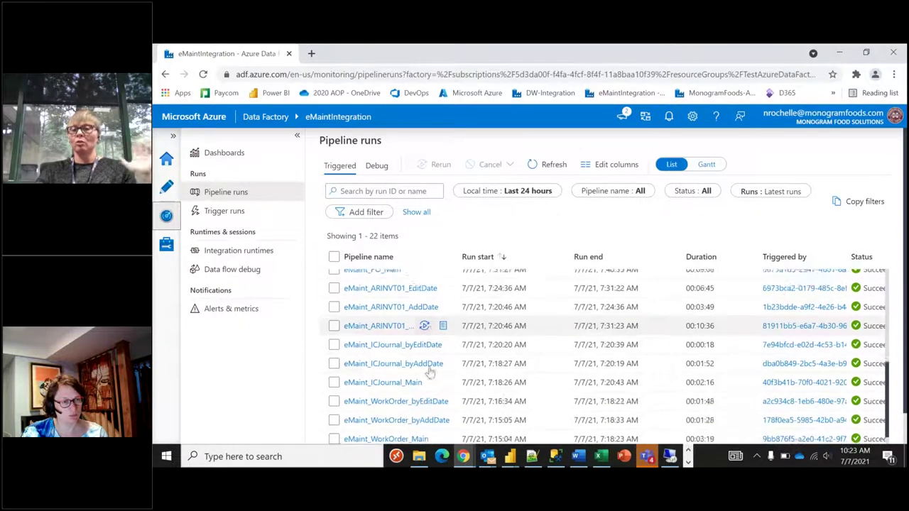
scroll(429, 371, "down", 1)
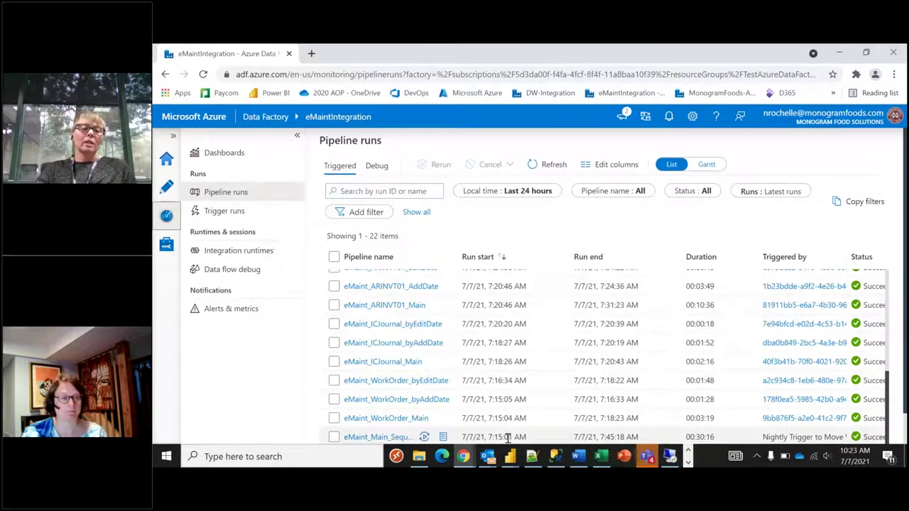
- Switch to the E-Maint KPI's report in Power BI Desktop and show the PM Completition page
left_click(510, 457)
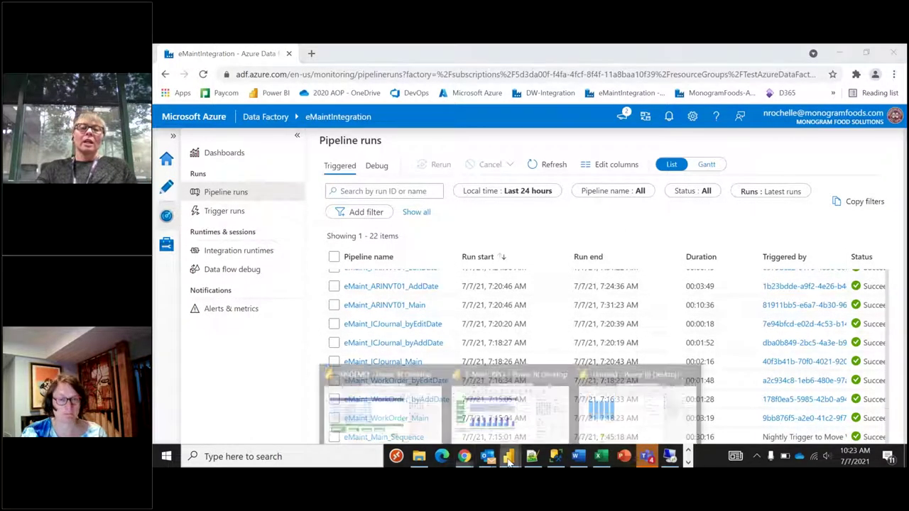
left_click(506, 419)
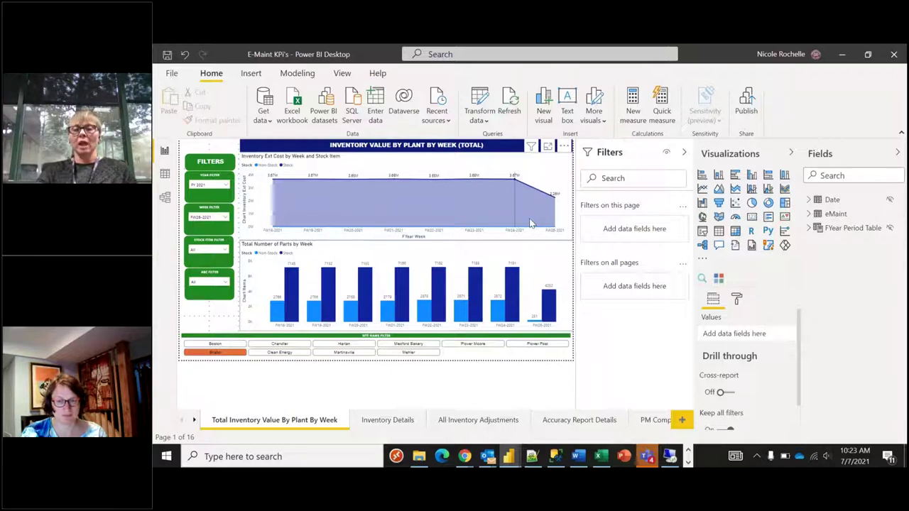
left_click(195, 420)
left_click(195, 421)
left_click(194, 421)
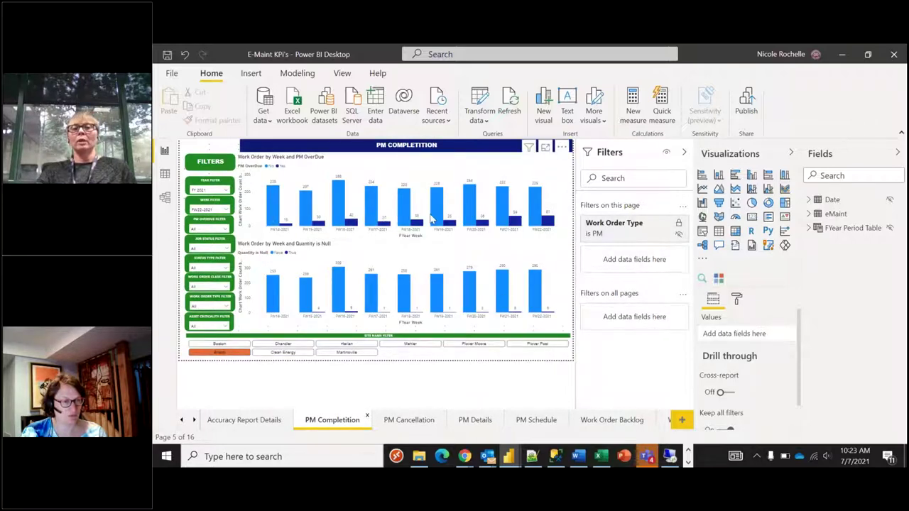
- Review the PM Schedule page and the Asset Cost page's table across to its Work Order Type column
mouse_move(546, 221)
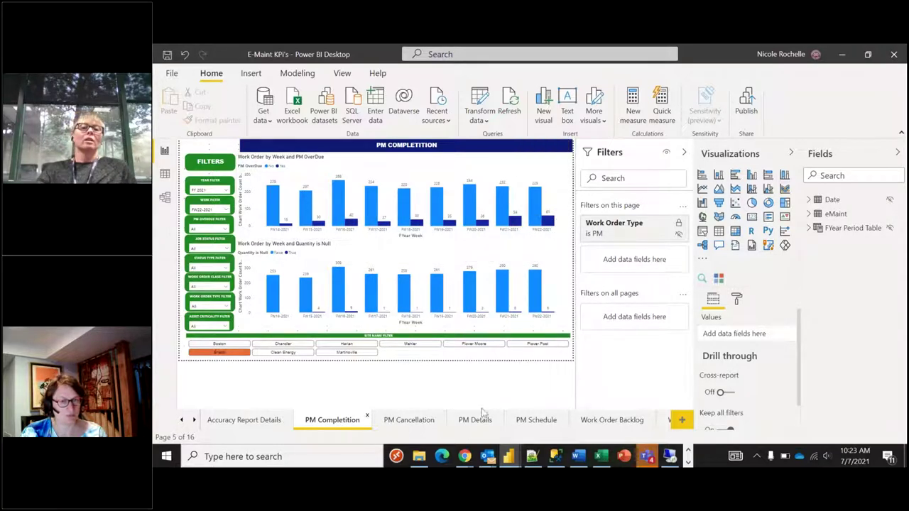
left_click(540, 420)
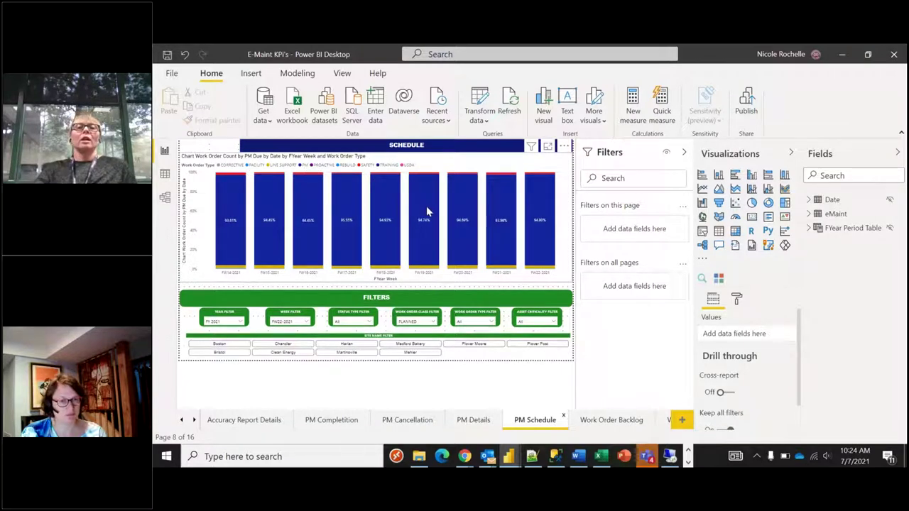
left_click(193, 421)
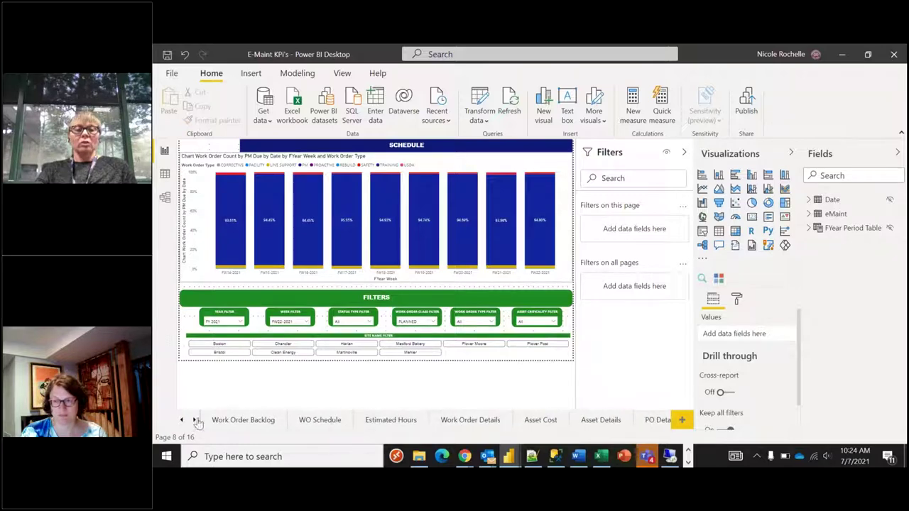
left_click(537, 421)
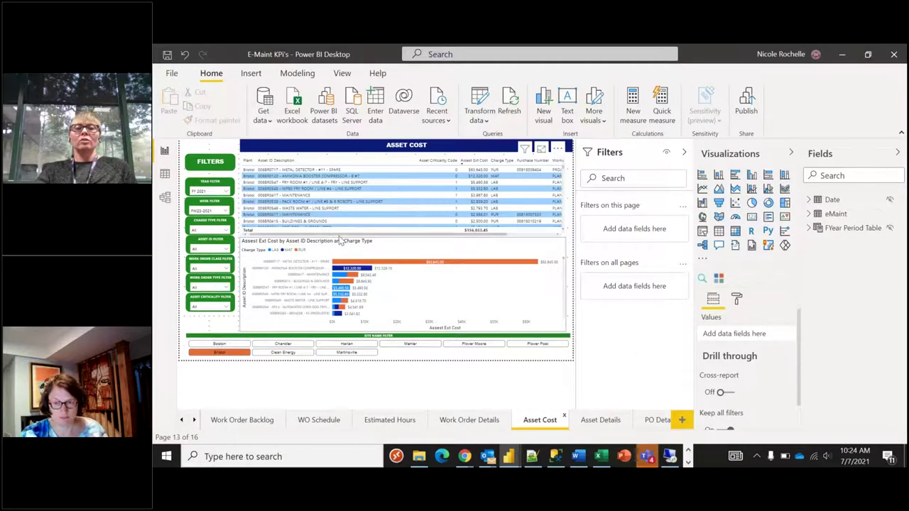
left_click_drag(344, 227, 401, 243)
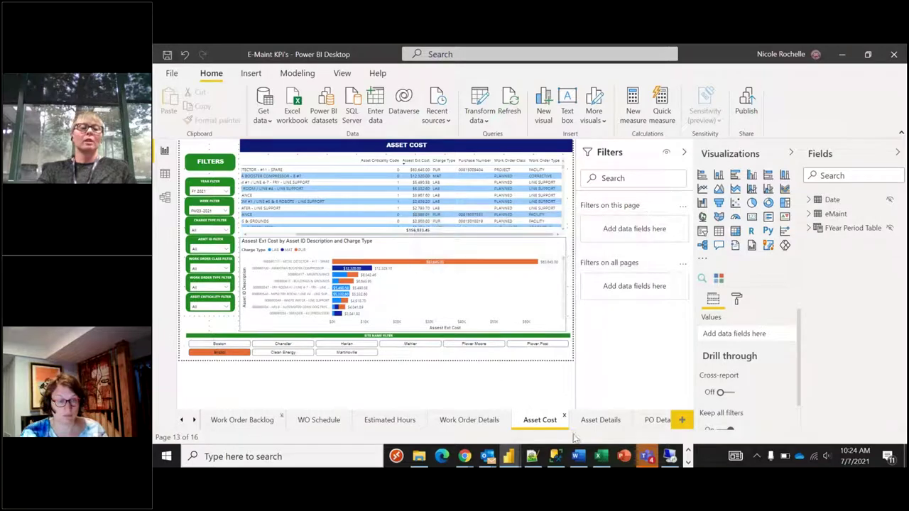
- Show the PO Details page and look at the SQLQuery3.sql query in SQL Server Management Studio
left_click(657, 420)
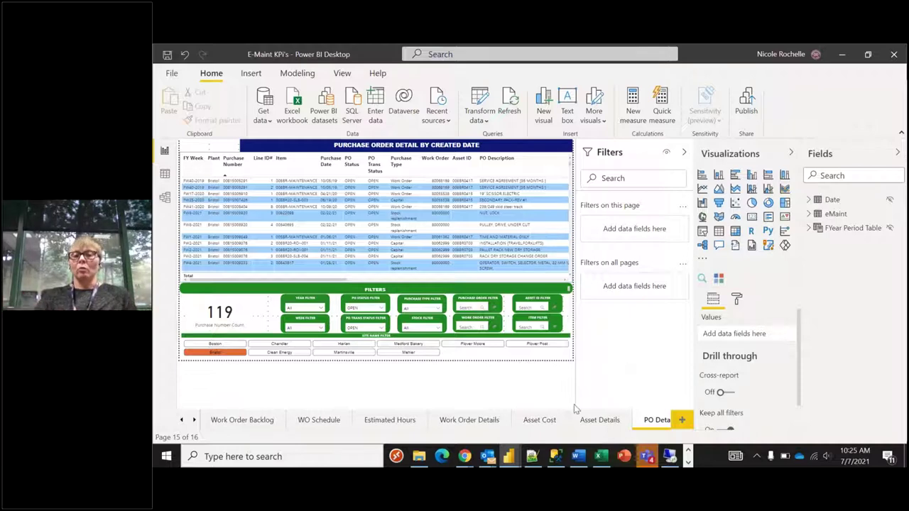
left_click(555, 456)
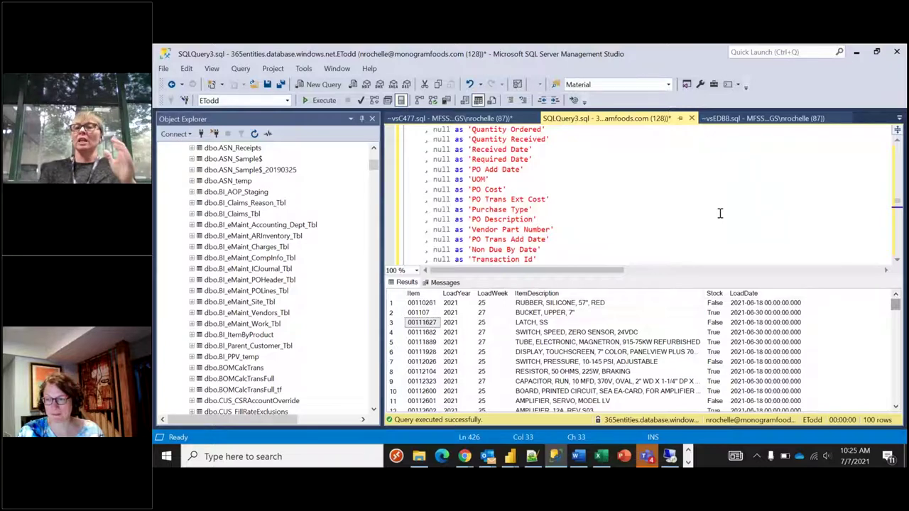
left_click(857, 54)
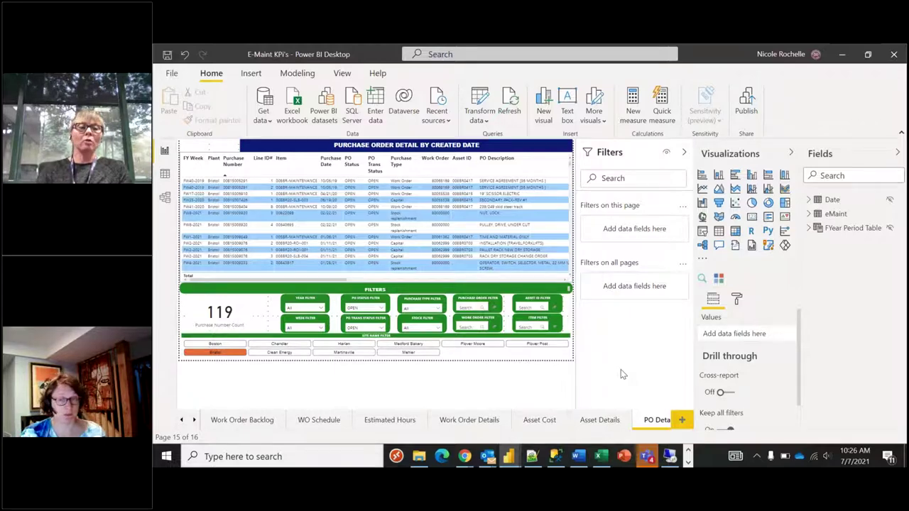
- Return to the report's first page, Total Inventory Value By Plant By Week
left_click(182, 420)
left_click(182, 420)
left_click(250, 422)
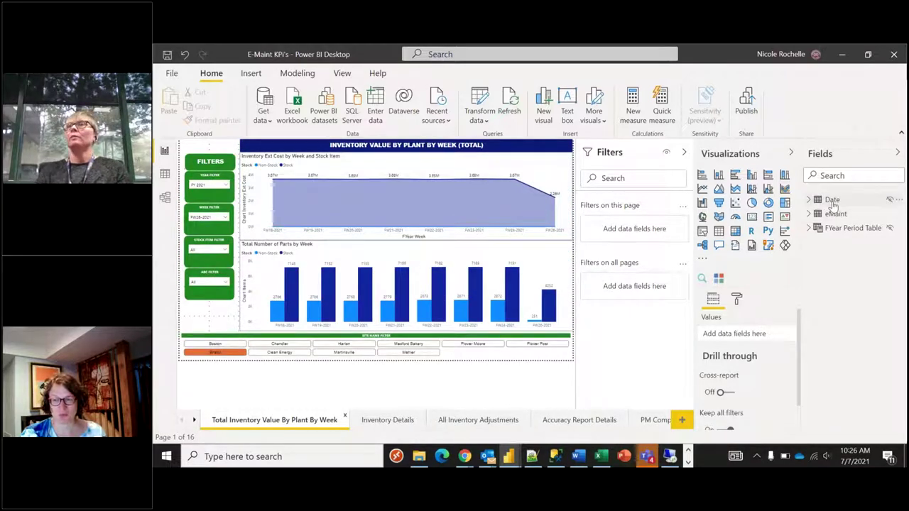
- Expand the Date table in the data model, review its calendar and fiscal fields, and collapse it again
mouse_move(832, 205)
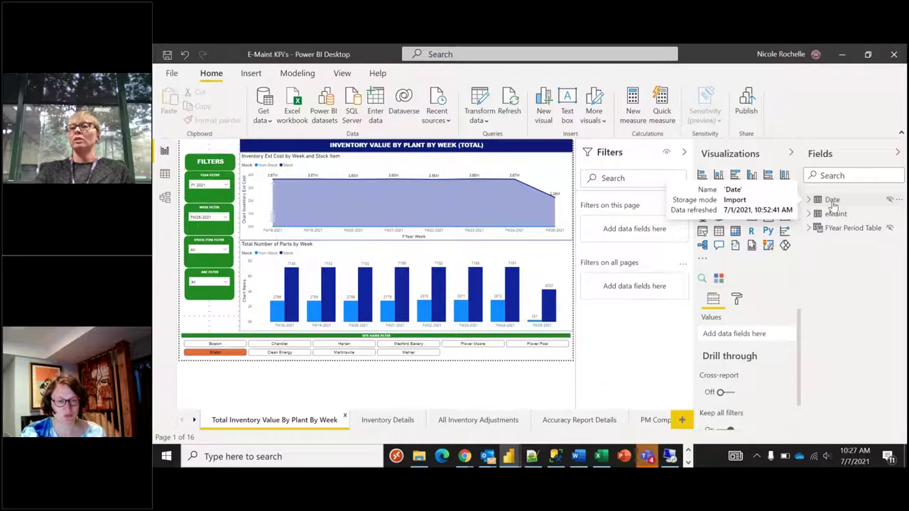
left_click(809, 200)
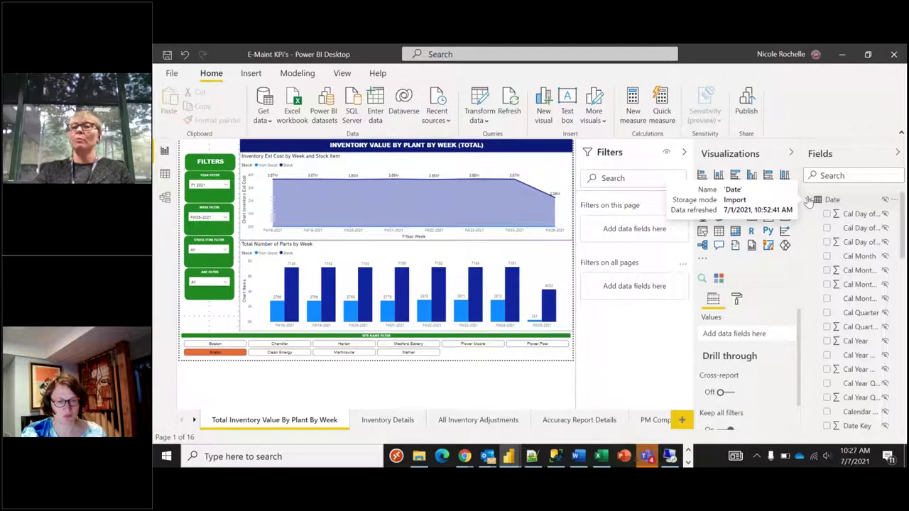
scroll(854, 241, "down", 3)
scroll(854, 241, "down", 2)
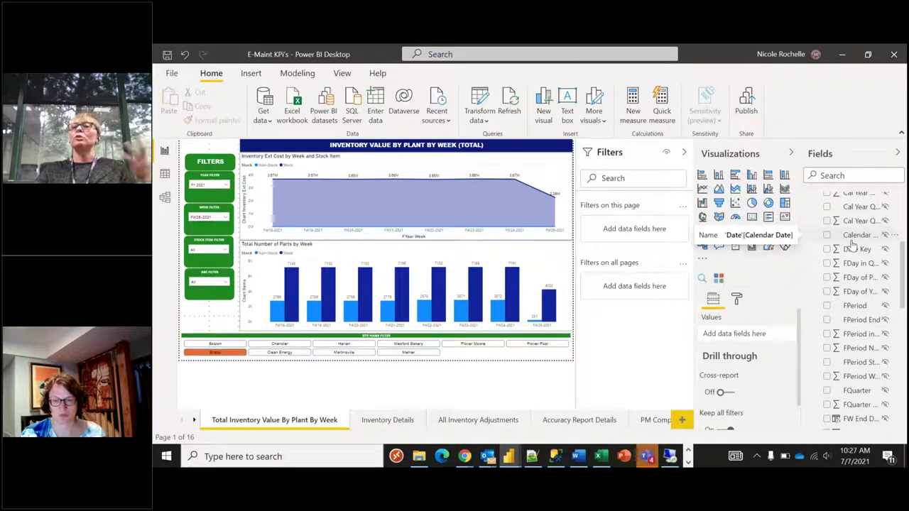
scroll(852, 244, "up", 2)
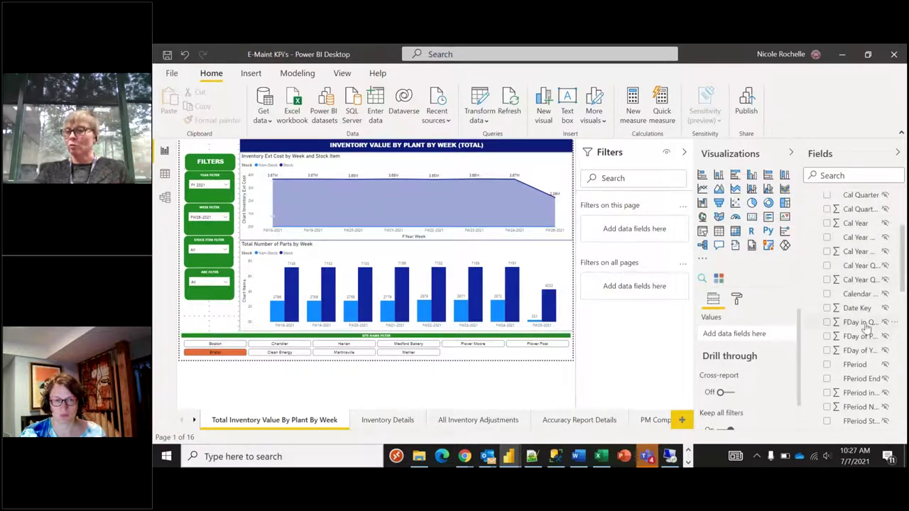
scroll(845, 291, "up", 4)
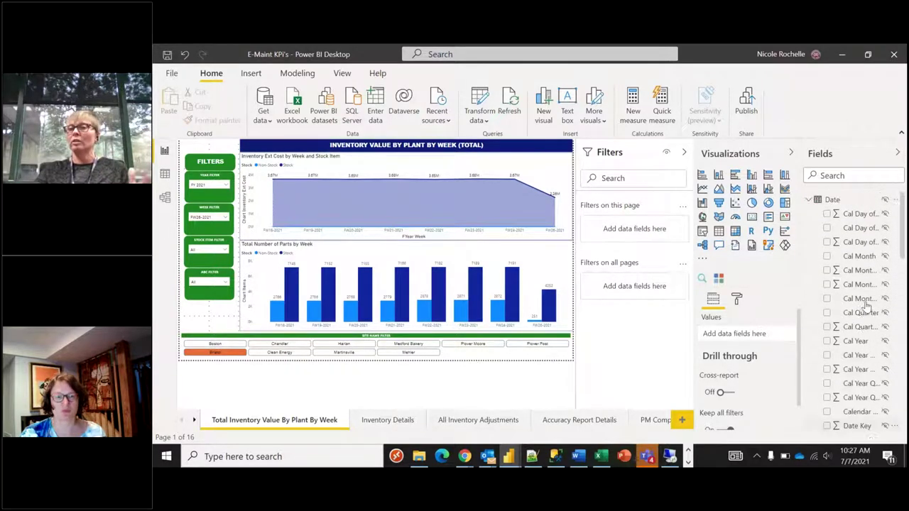
left_click(808, 199)
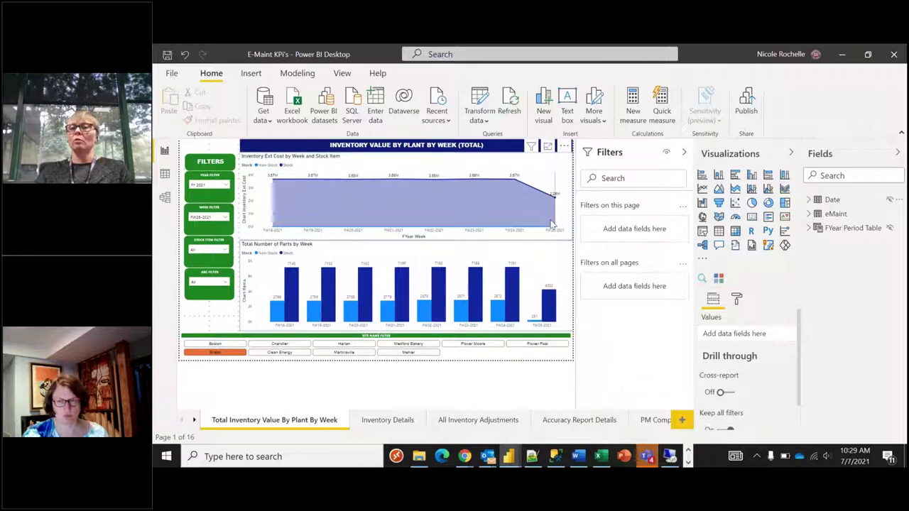
- Inspect the FW26-2021 values in the inventory value and parts charts and review the All Inventory Adjustments page
mouse_move(552, 224)
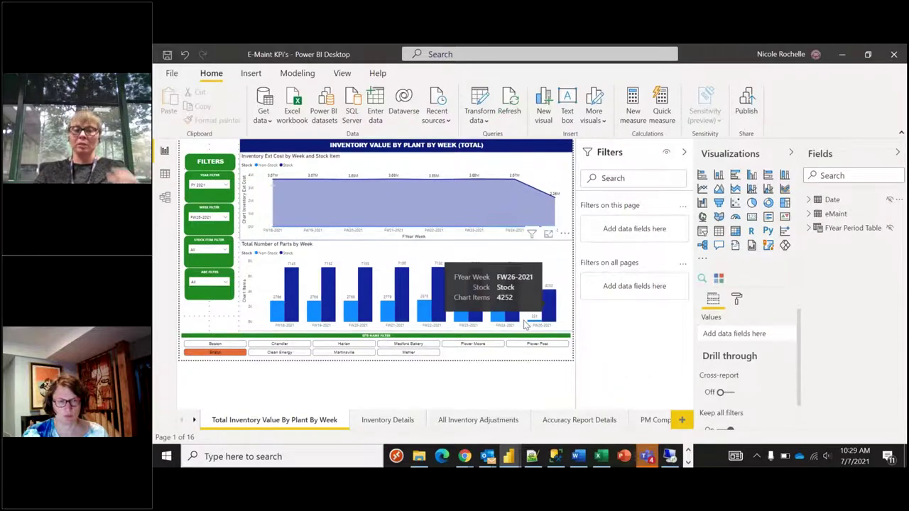
mouse_move(547, 302)
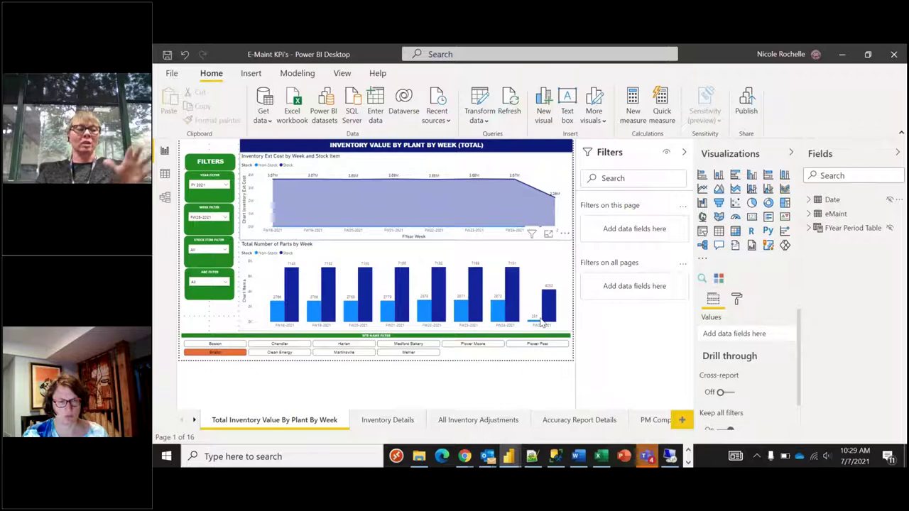
left_click(194, 420)
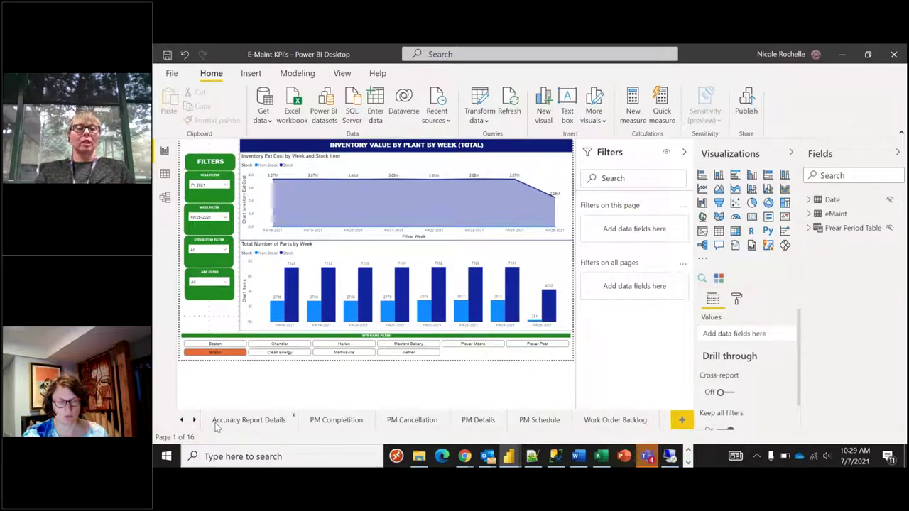
left_click(183, 420)
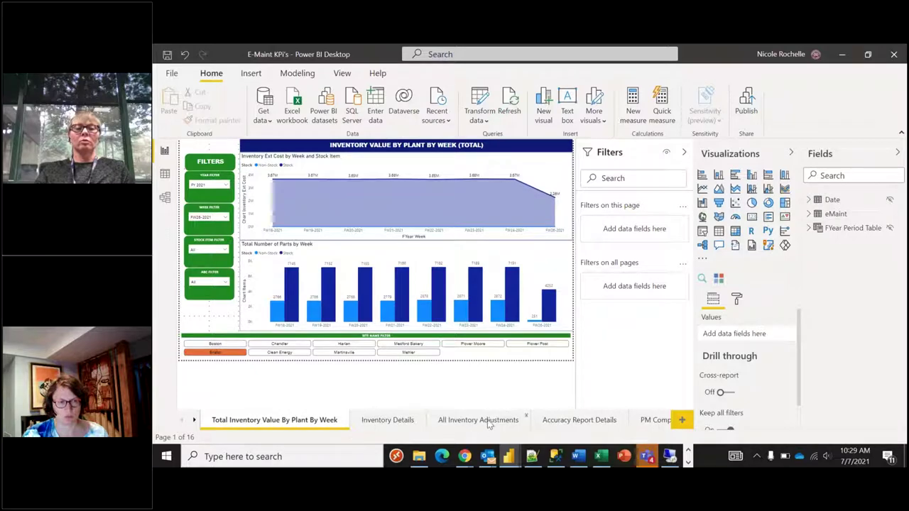
left_click(488, 420)
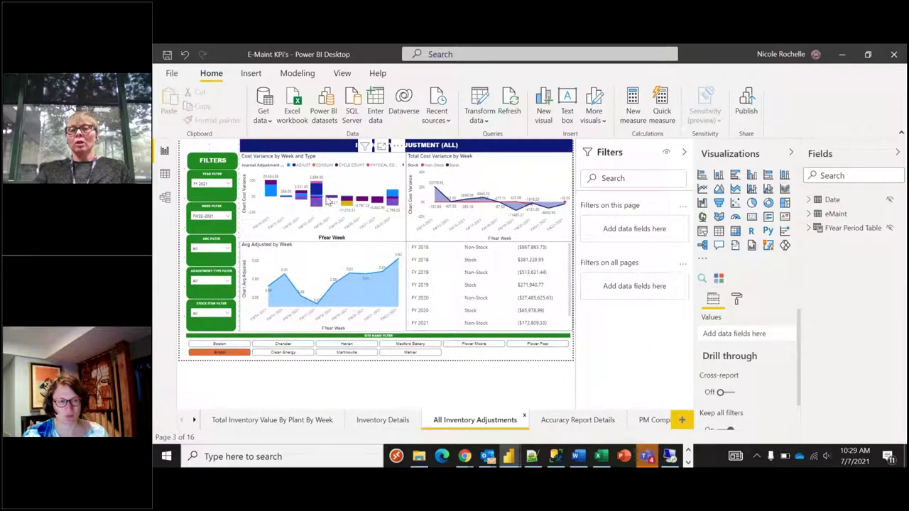
mouse_move(393, 202)
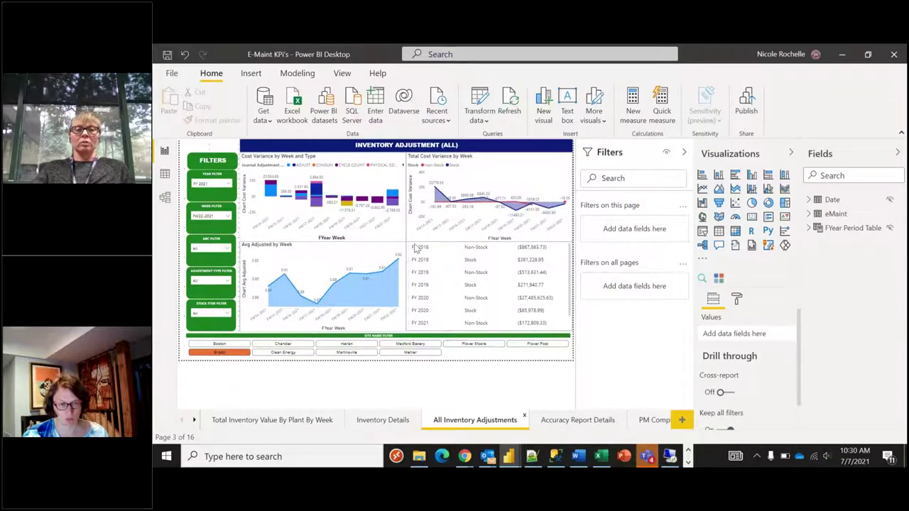
- Show the Estimated Hours page with its labor hours charts by work order type
left_click(194, 420)
left_click(194, 420)
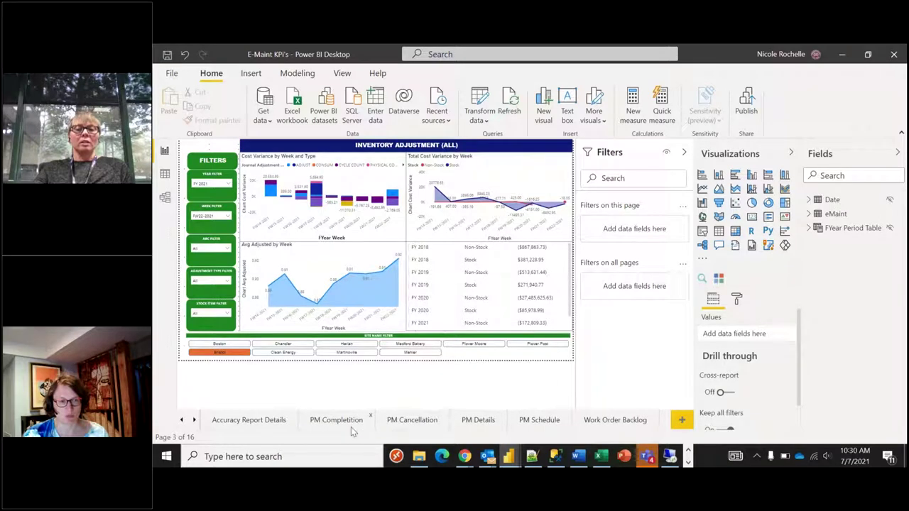
left_click(194, 420)
left_click(194, 420)
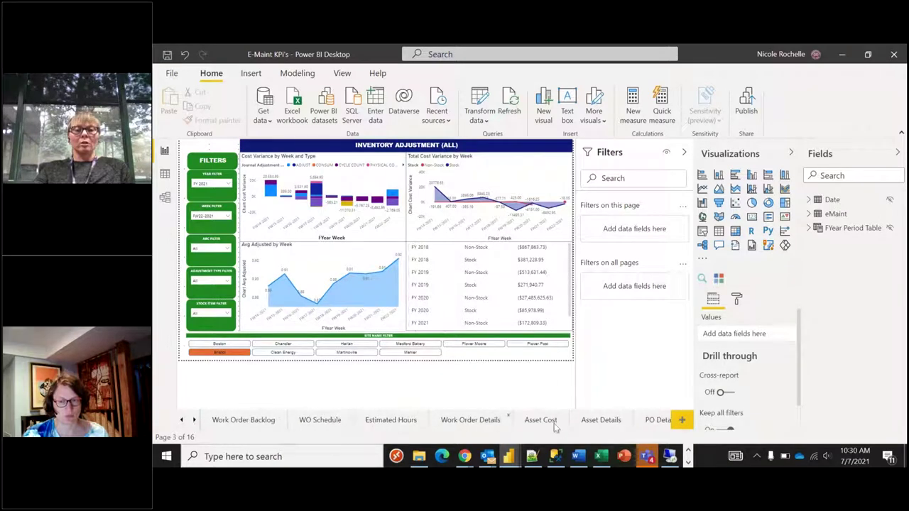
left_click(388, 423)
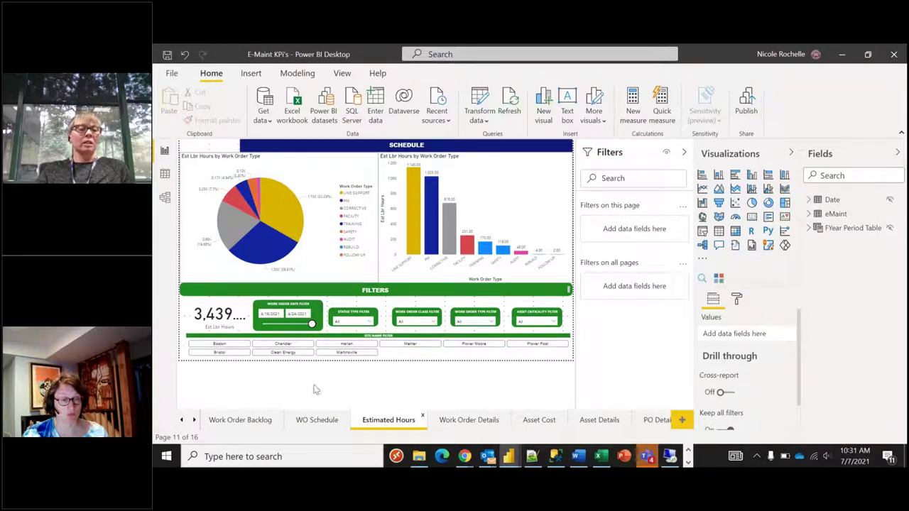
- Review the Asset Cost table's purchase and work order columns again and show the PO Details page
left_click(193, 421)
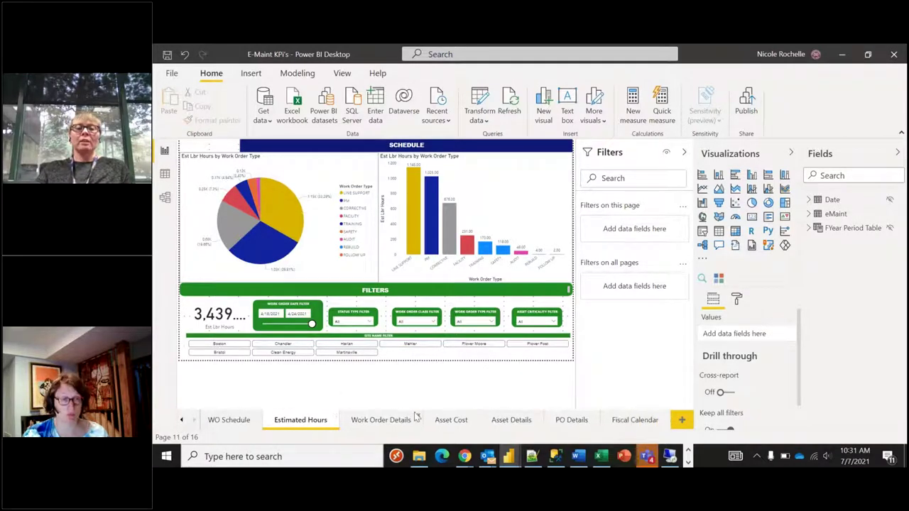
left_click(450, 420)
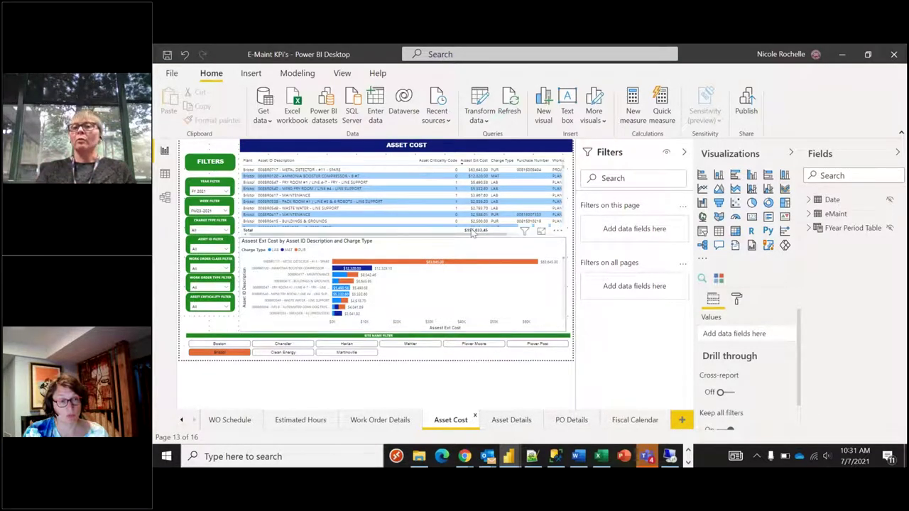
left_click_drag(495, 235, 531, 237)
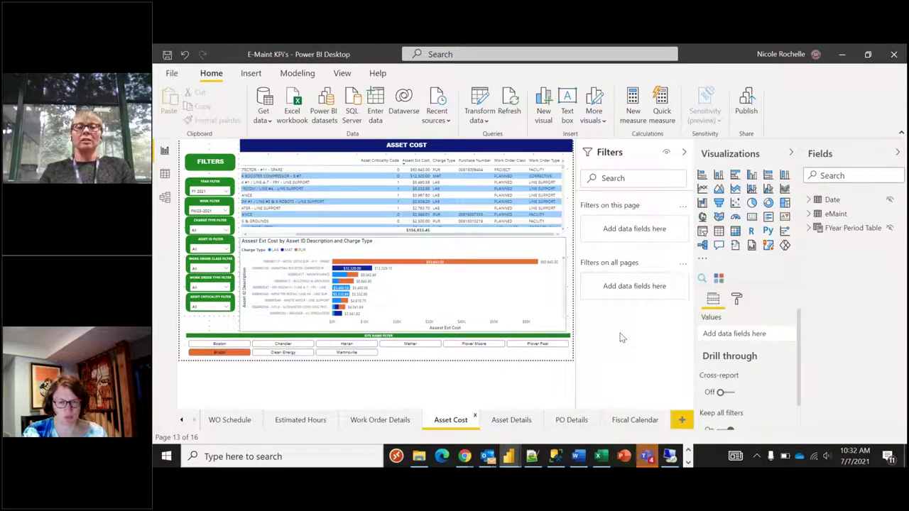
left_click(575, 420)
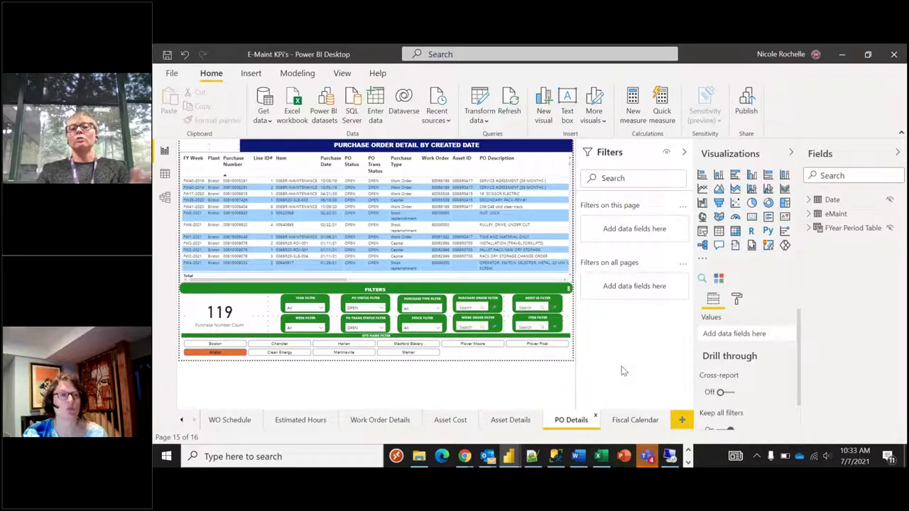
- Revisit the Estimated Hours page and review the weekly work order type chart on the WO Schedule page
left_click(302, 419)
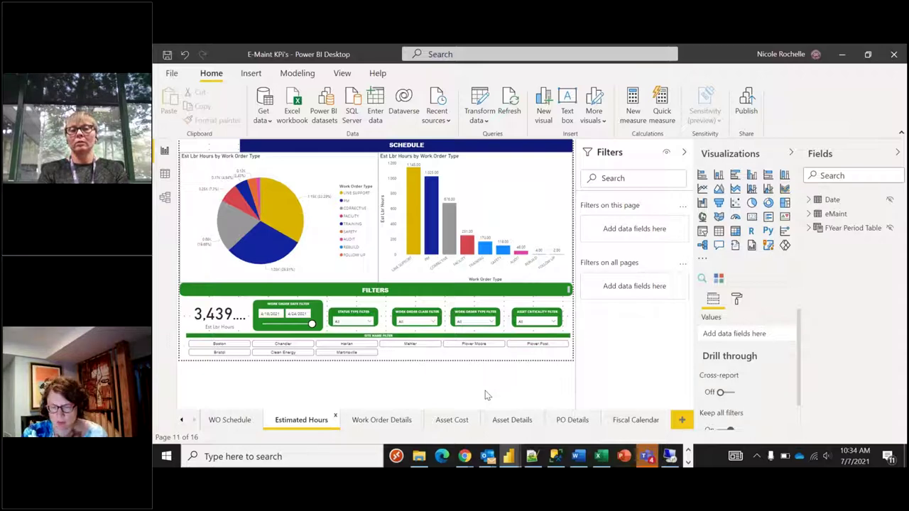
left_click(230, 420)
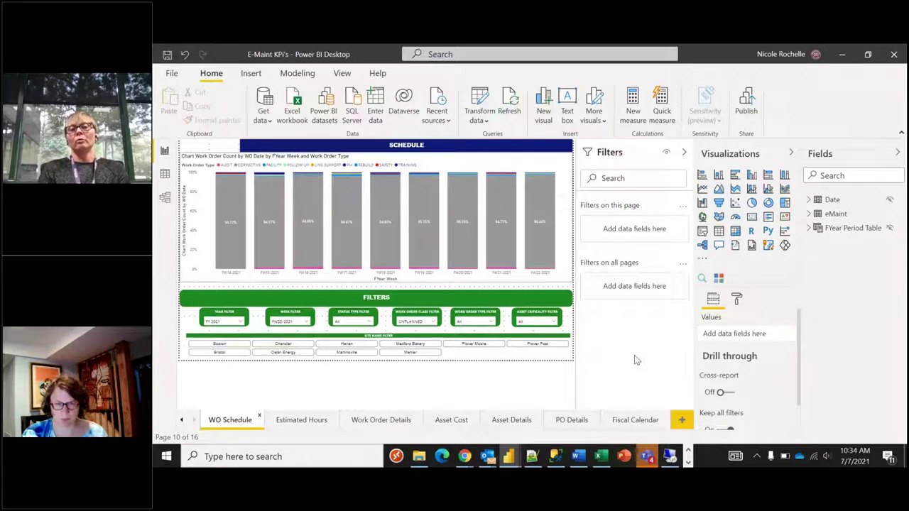
left_click(183, 422)
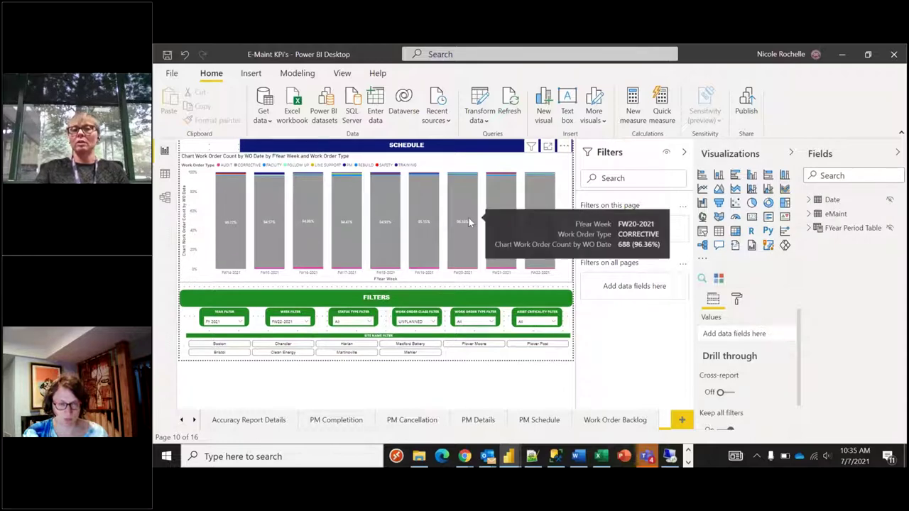
left_click(193, 421)
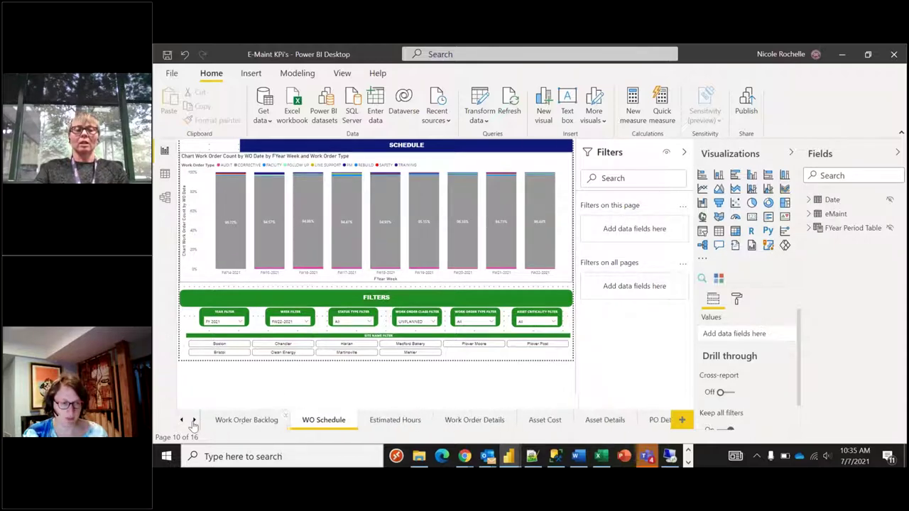
- Change the Est Lbr Hours by Work Order Type column chart on the Estimated Hours page to a scatter chart
left_click(376, 423)
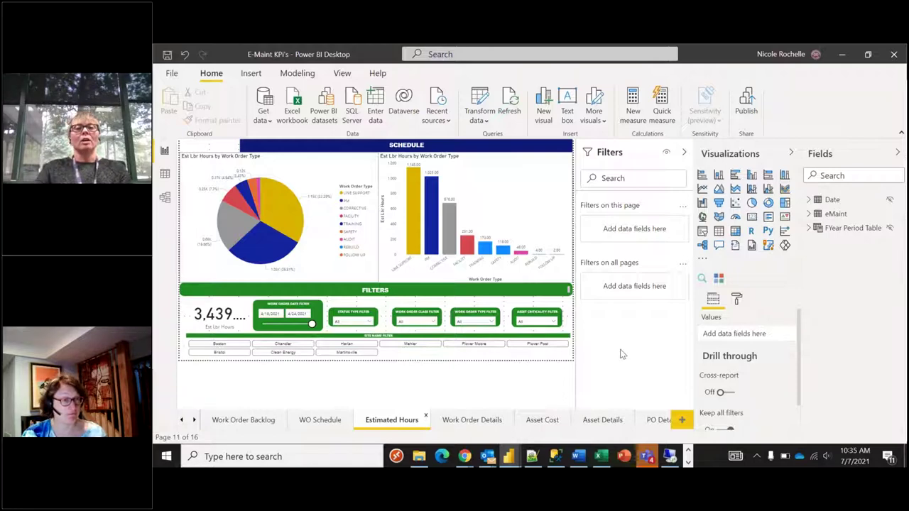
left_click(568, 283)
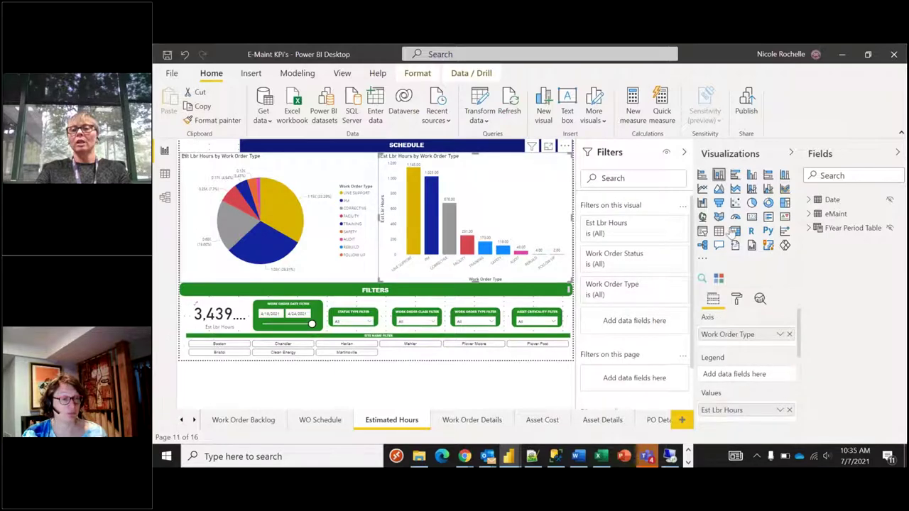
left_click(736, 204)
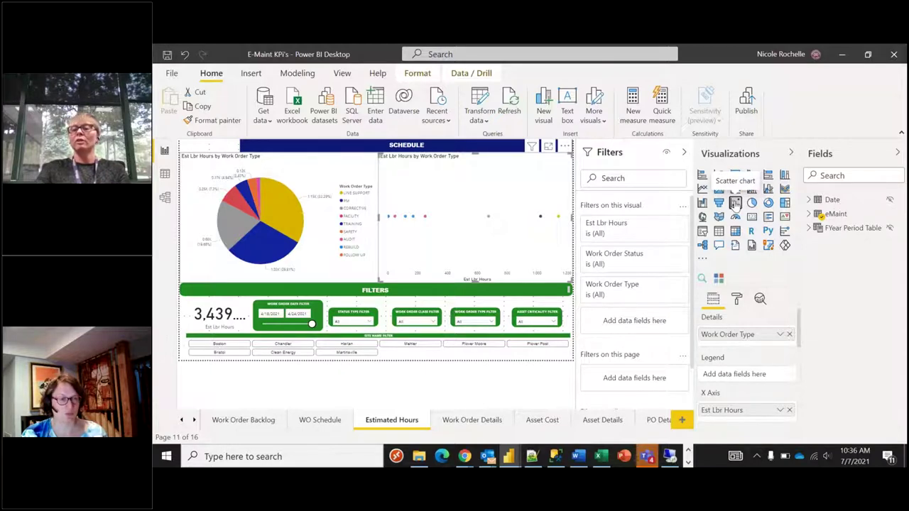
- Show the Power BI Visuals gallery of additional AppSource visuals and return to the Estimated Hours page
left_click(702, 259)
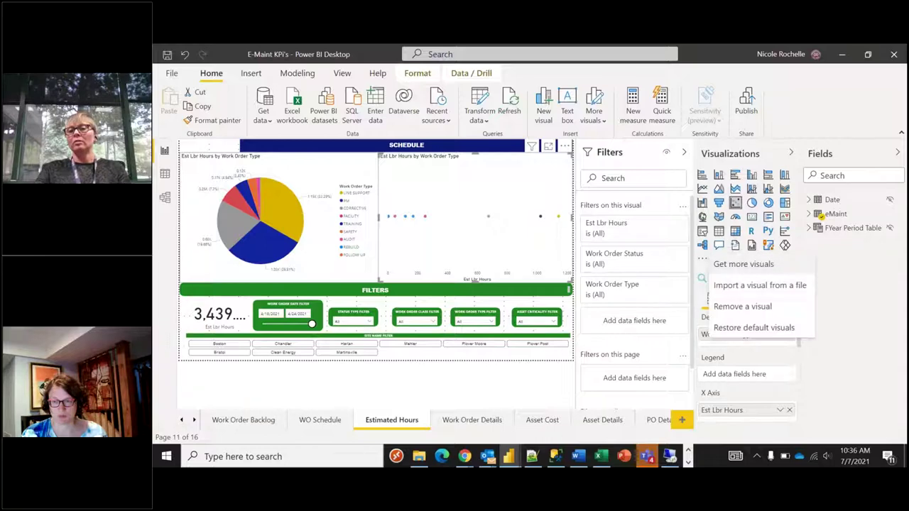
left_click(736, 272)
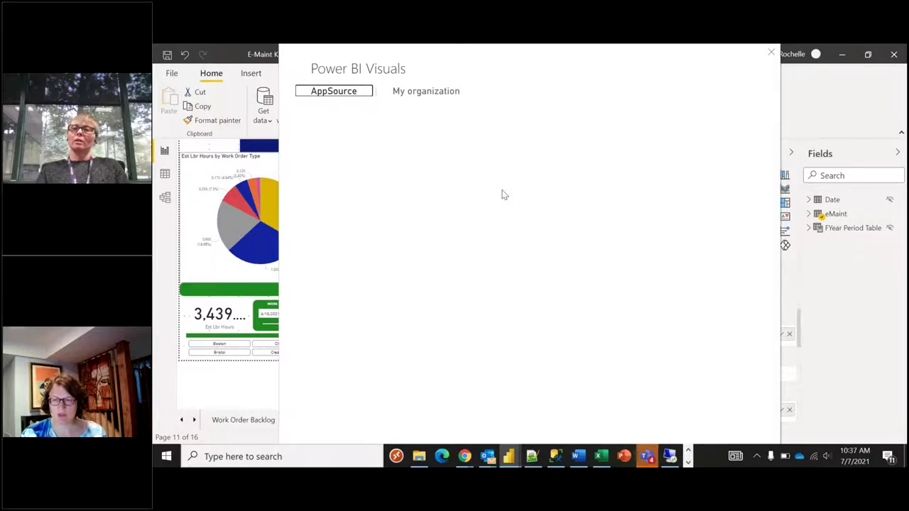
left_click(771, 53)
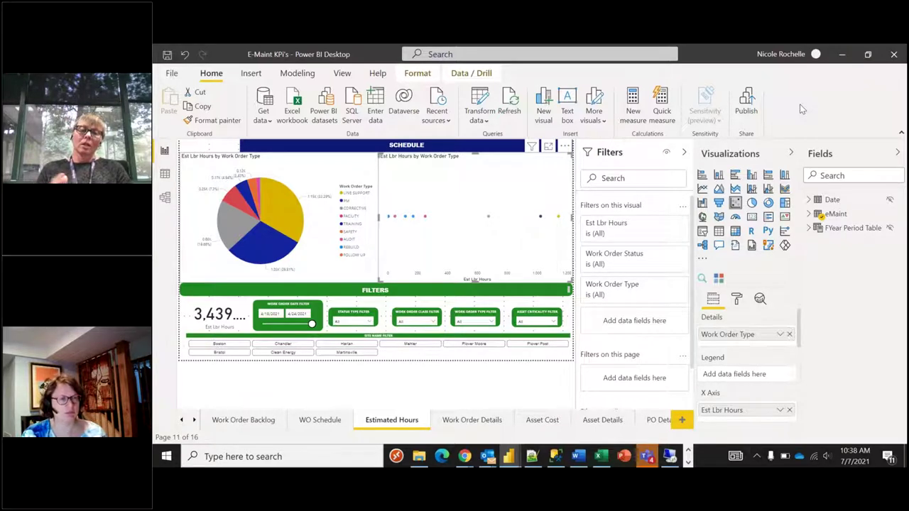
- Clear the Bristol selection in the Asset Cost page's site name filter and select that filter visual
left_click(542, 421)
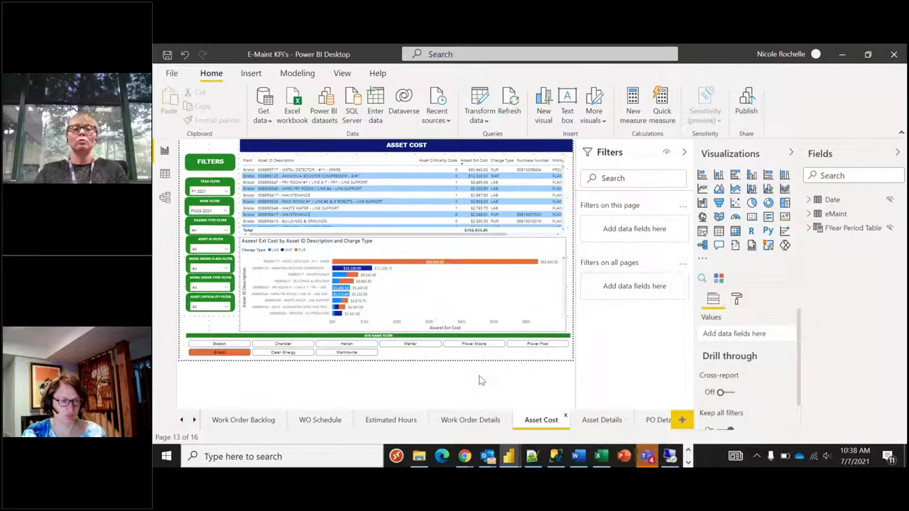
left_click(219, 352)
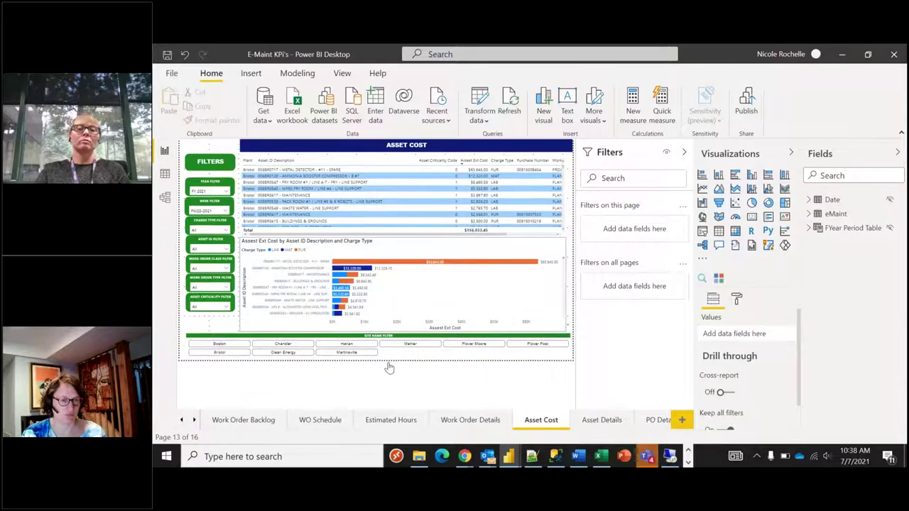
left_click(517, 355)
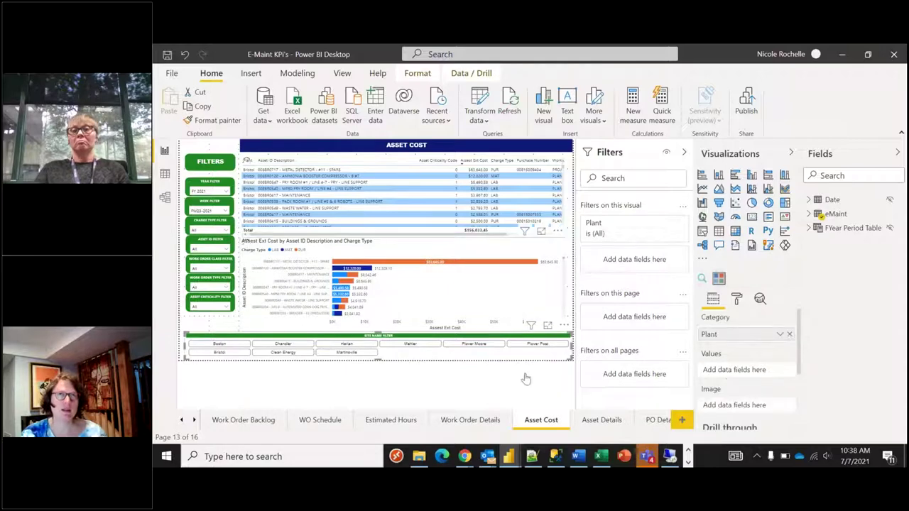